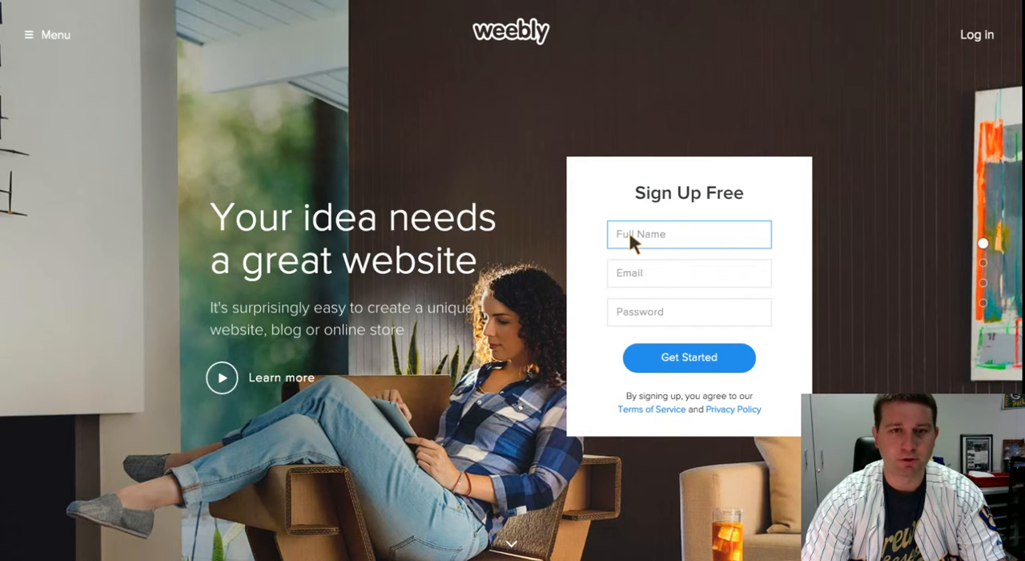
- Enter Ermel Elementary as the full name in the free sign-up form
type("E")
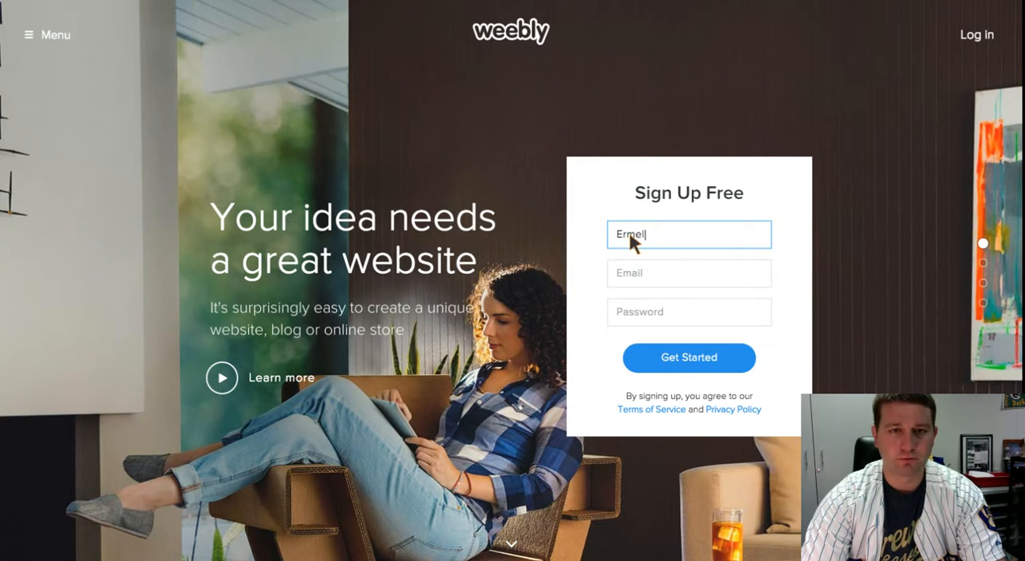
type("rmel Elmen")
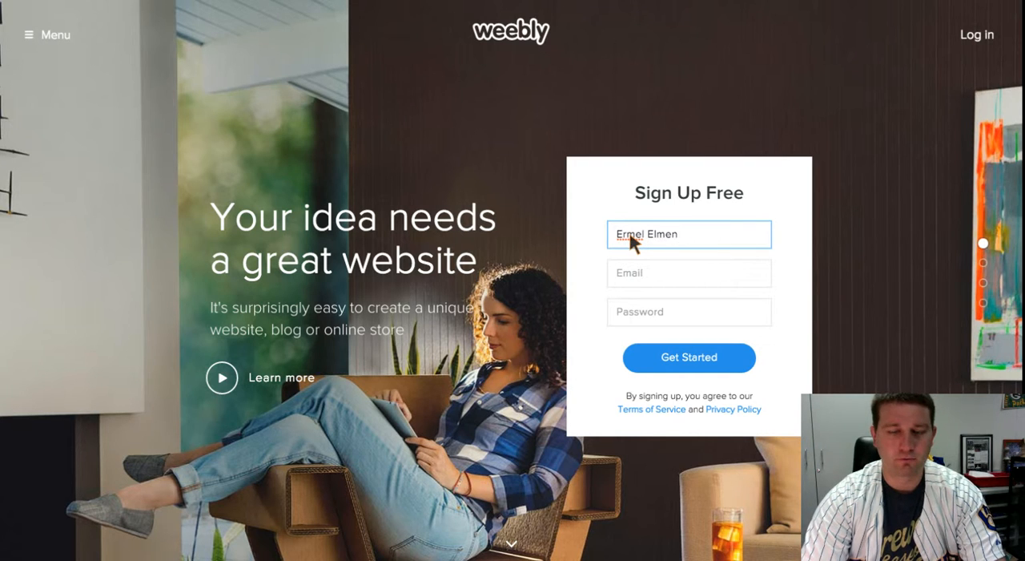
type("tary")
key("BackSpace")
key("BackSpace")
key("BackSpace")
key("BackSpace")
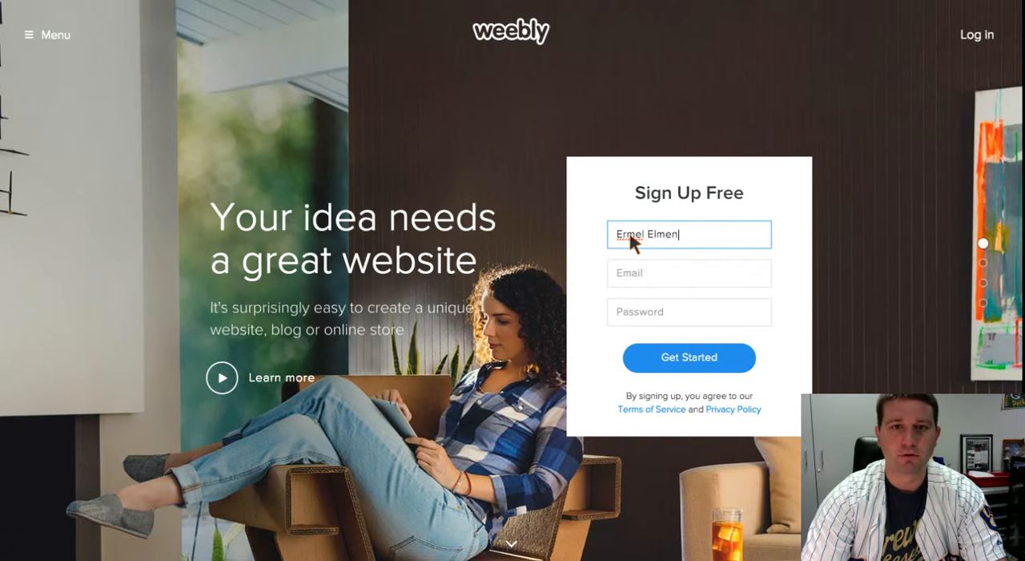
key("BackSpace")
key("BackSpace")
key("BackSpace")
type("ementary")
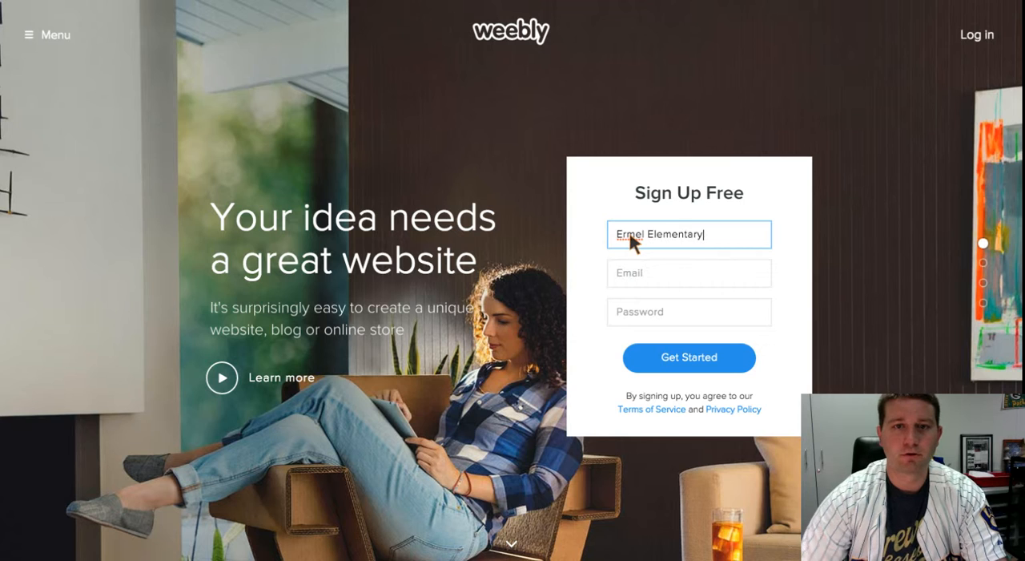
- Fill in the school's e-mail address in the sign-up form
left_click(638, 272)
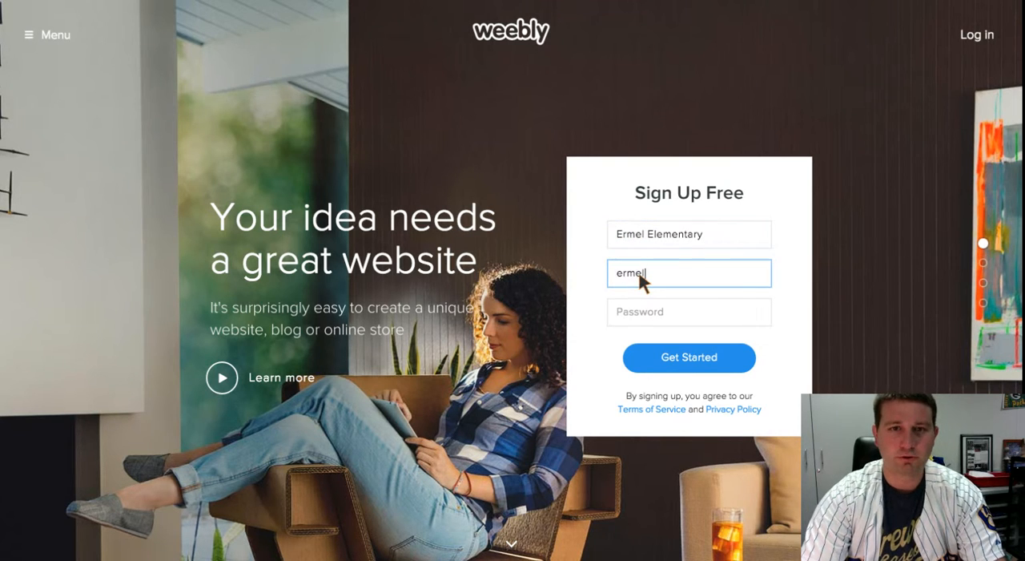
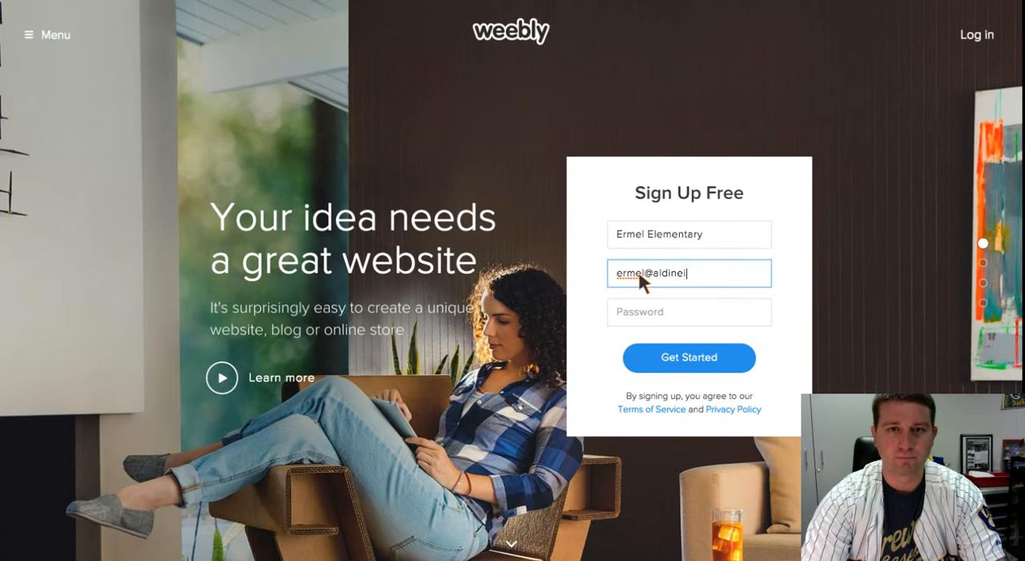
key("Tab")
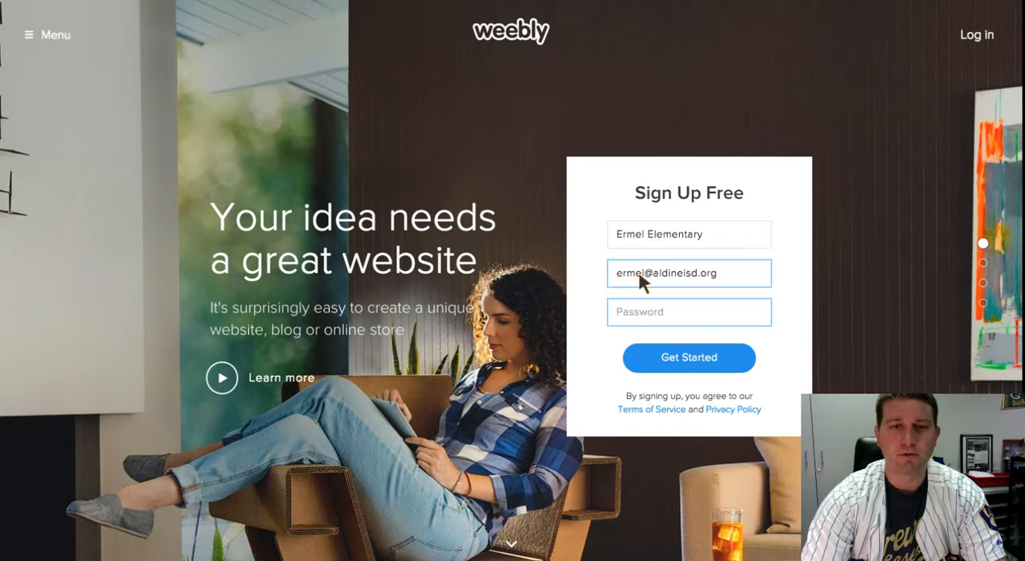
- Enter the account password in the sign-up form and submit it to create the account
type("•••••")
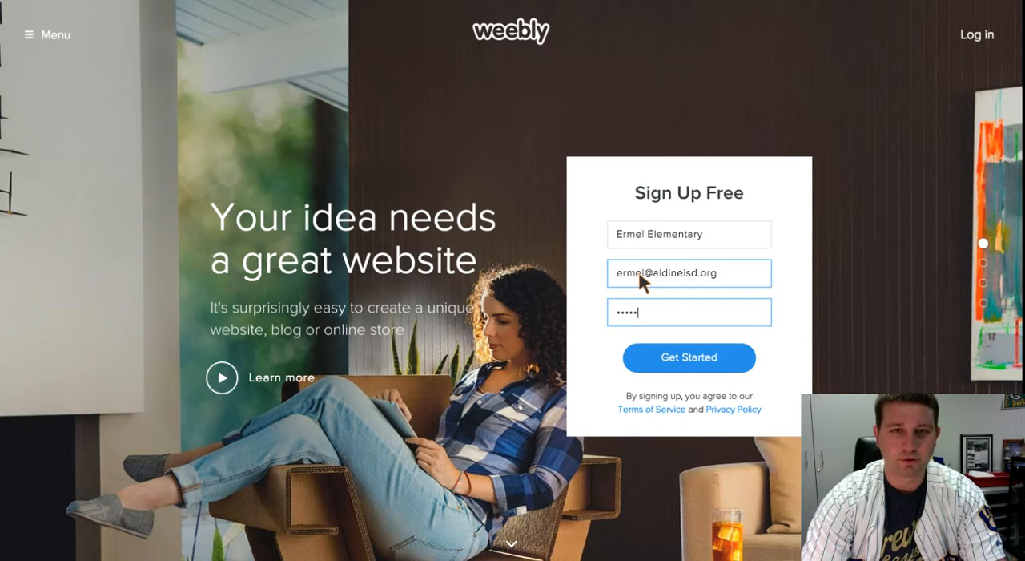
key("BackSpace")
key("BackSpace")
key("BackSpace")
key("BackSpace")
key("BackSpace")
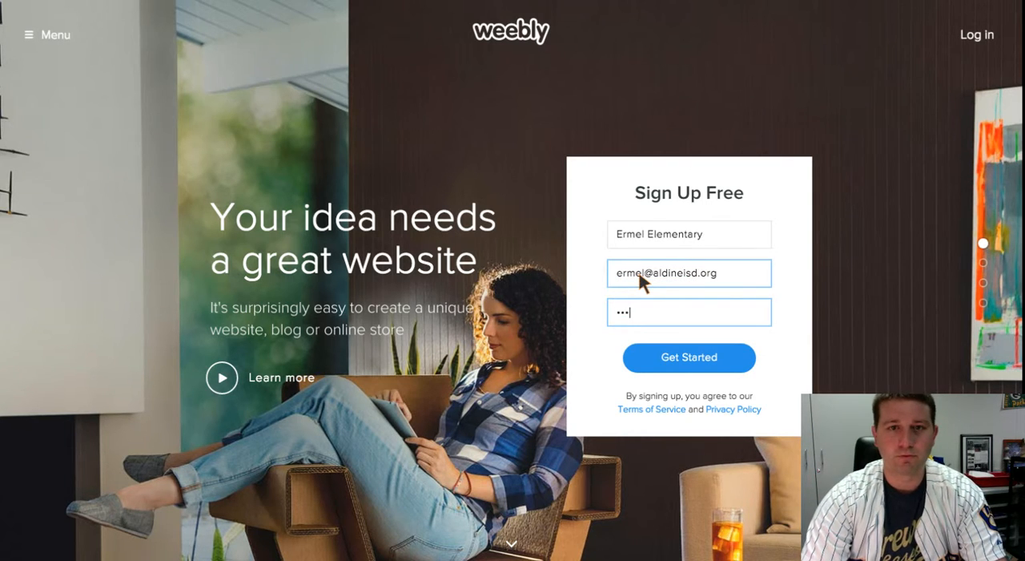
type("•••••••••")
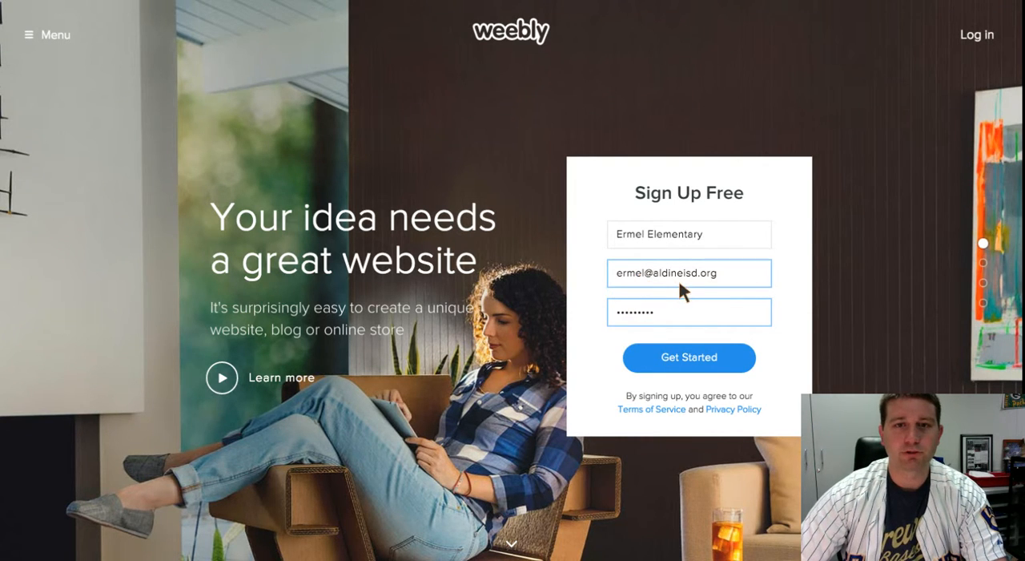
left_click(689, 361)
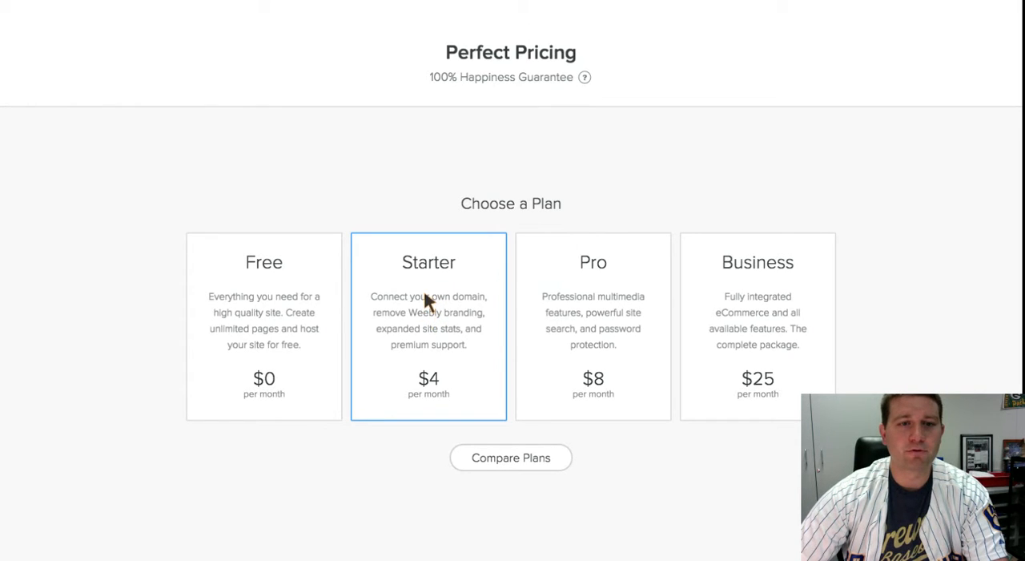
- Select the Free plan and set the focus of the website to Site
left_click(256, 312)
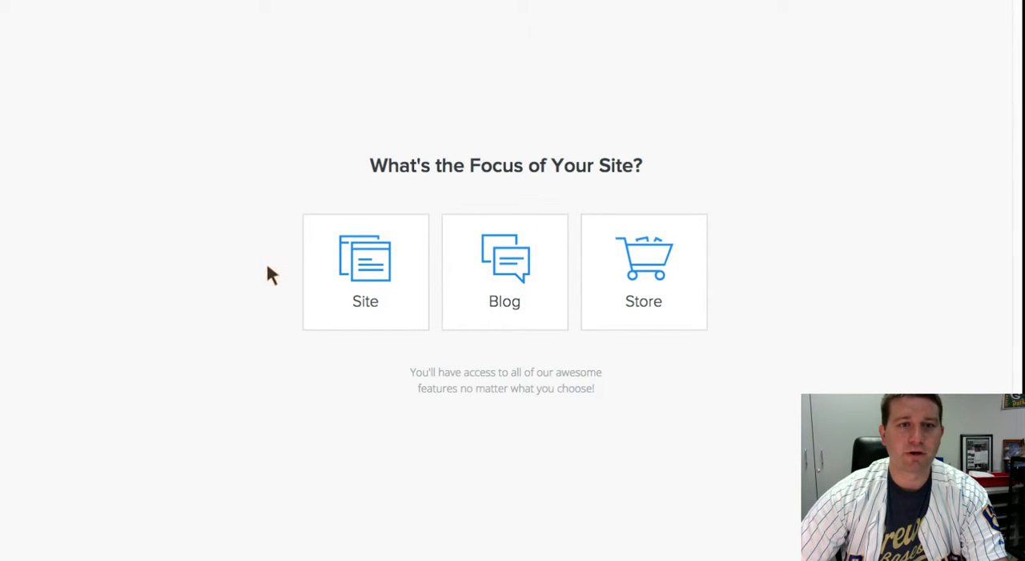
left_click(382, 279)
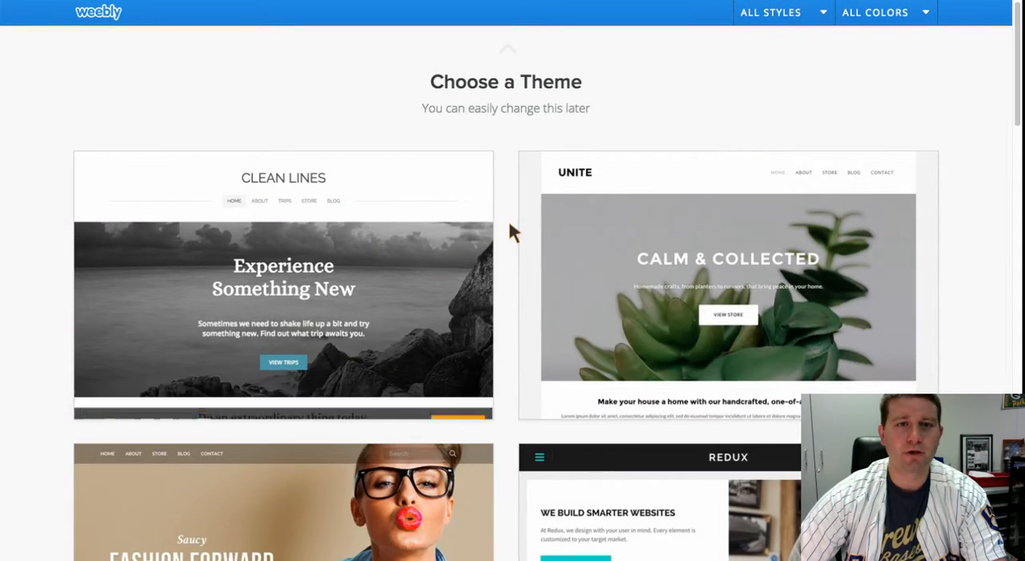
- Look through the theme gallery to compare the available website designs
scroll(512, 232, "down", 10)
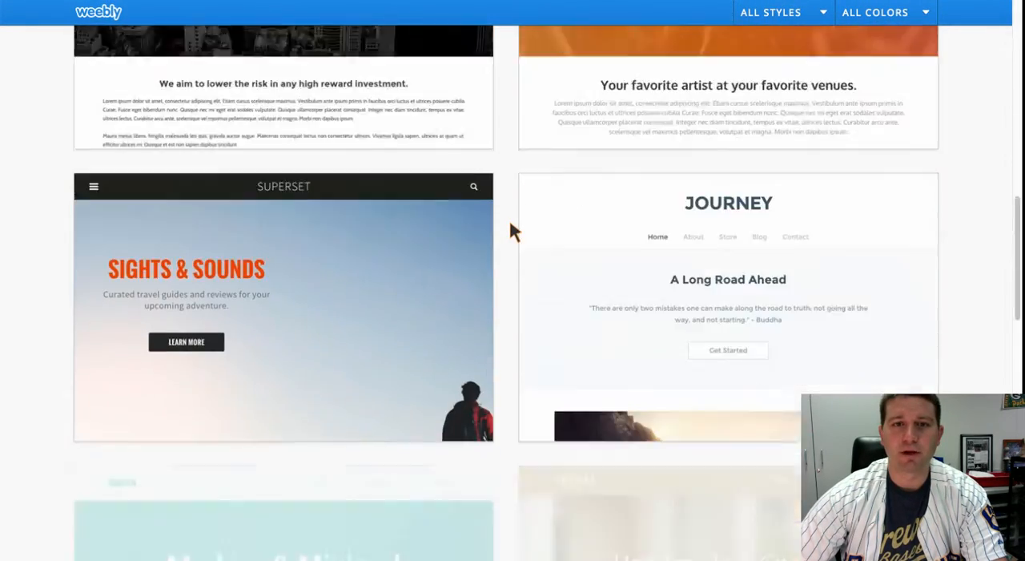
scroll(511, 225, "down", 11)
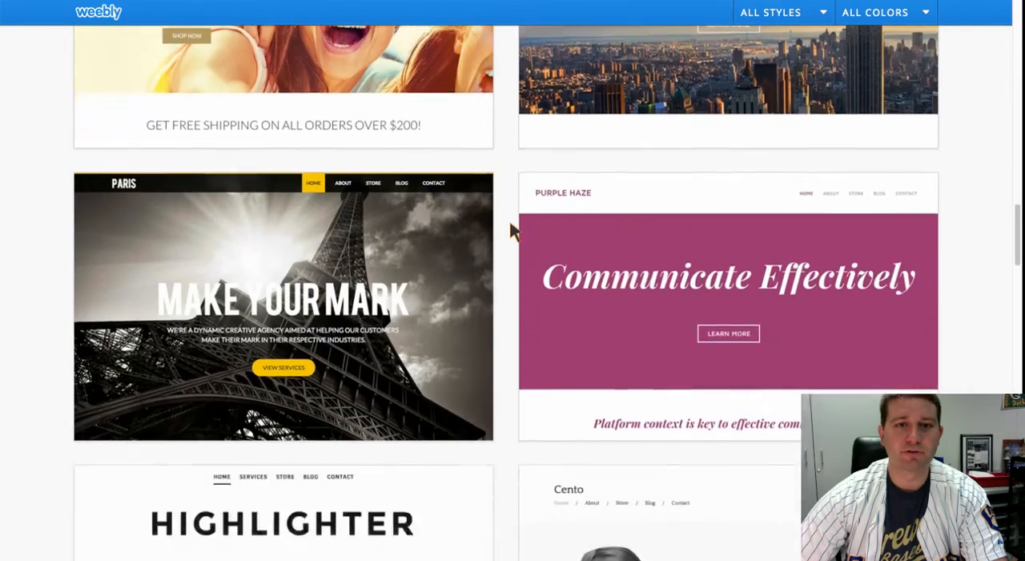
scroll(512, 232, "down", 8)
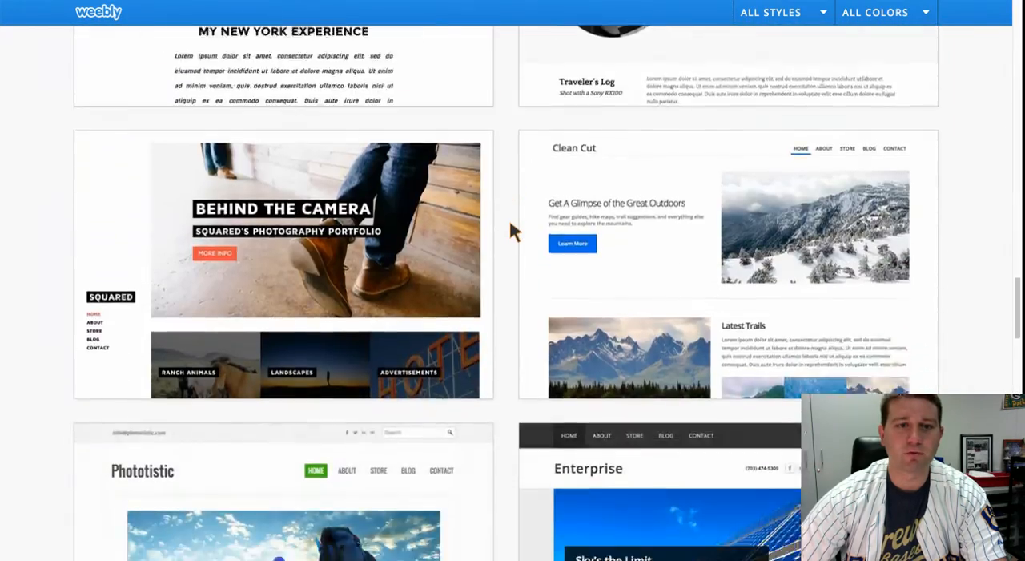
scroll(511, 228, "down", 15)
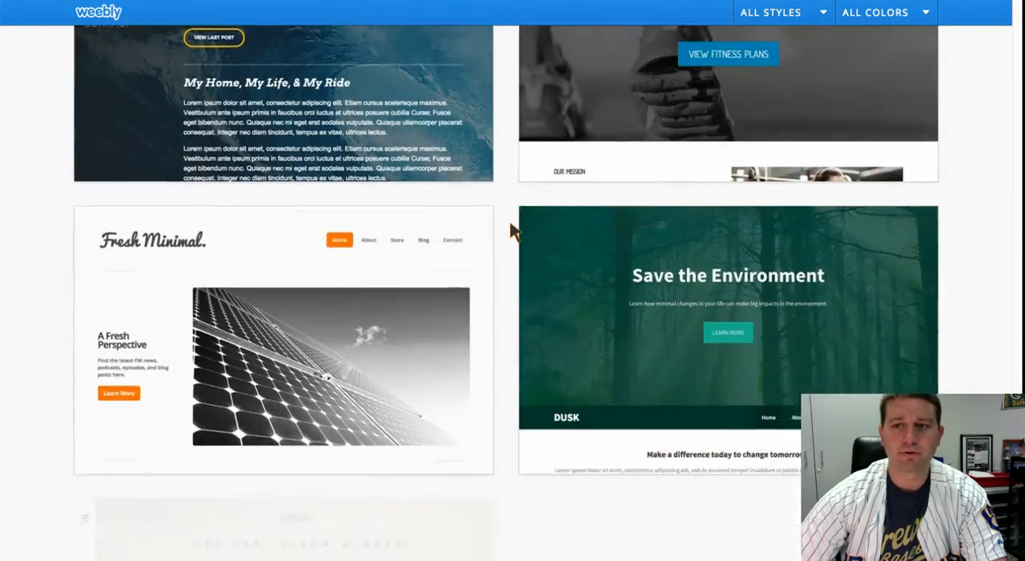
scroll(512, 230, "down", 8)
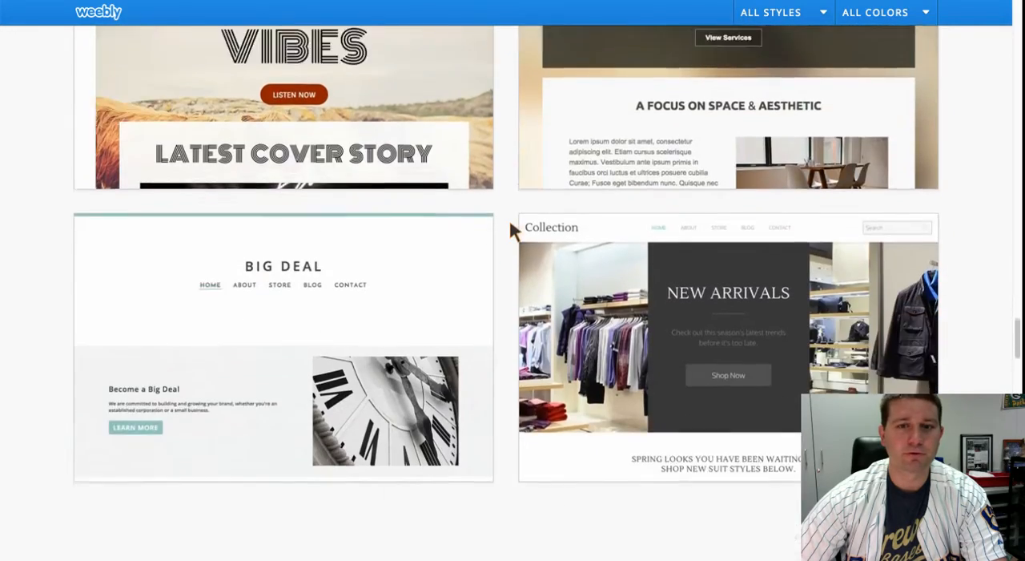
scroll(511, 227, "down", 8)
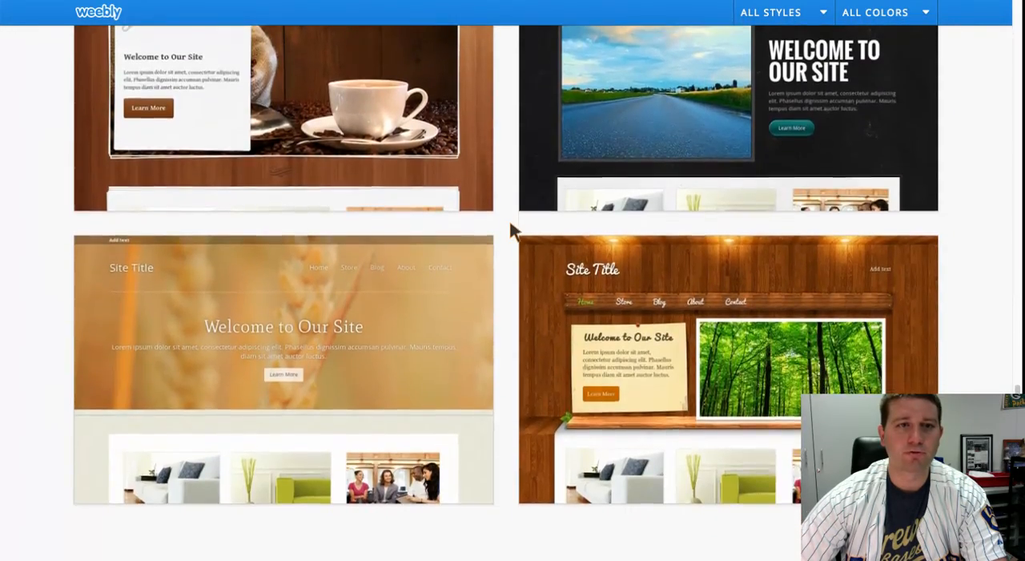
scroll(512, 231, "down", 8)
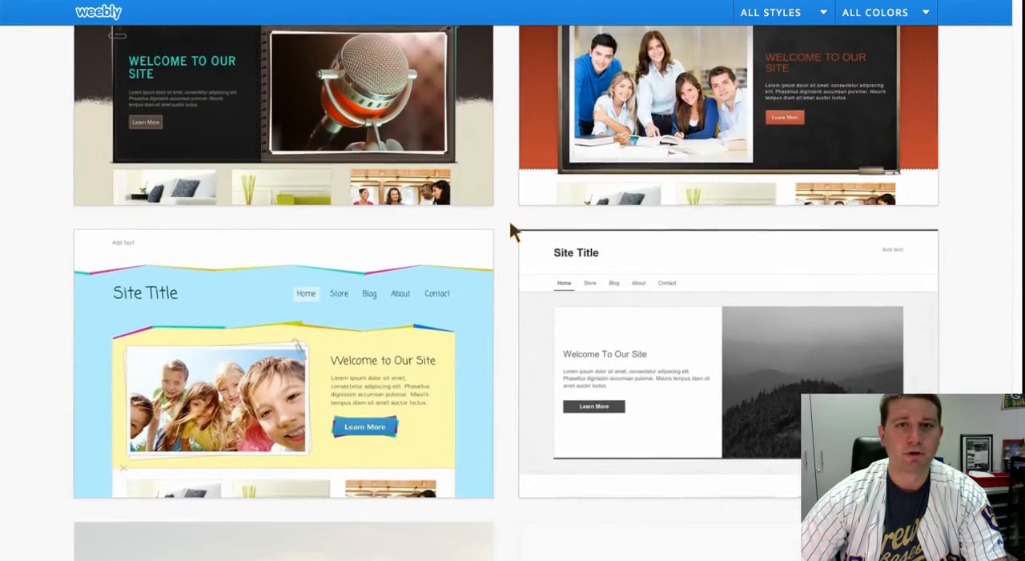
scroll(512, 230, "up", 2)
- Try the red and green variants of the dark microphone theme, and choose the theme in teal
mouse_move(333, 207)
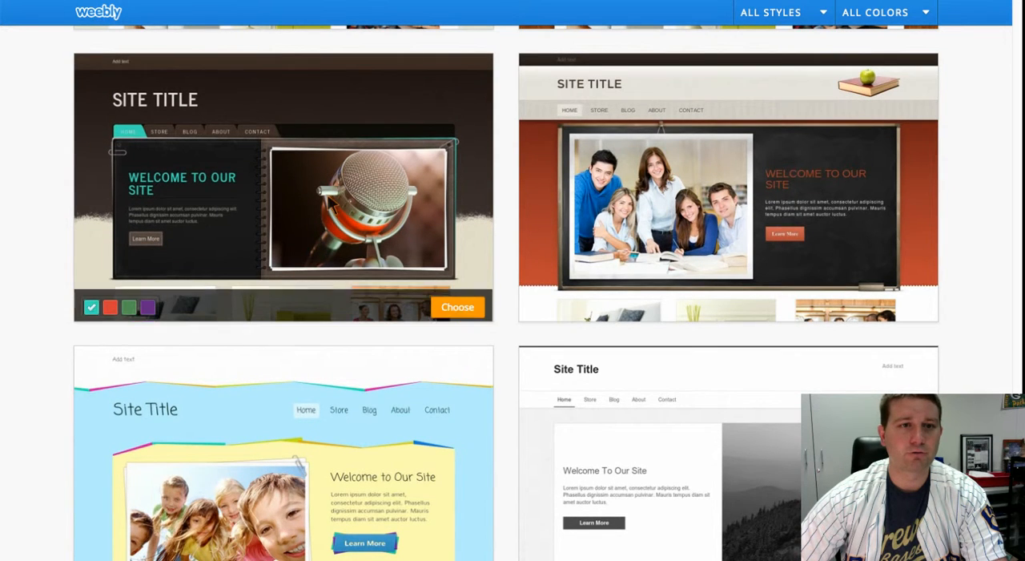
left_click(110, 309)
left_click(131, 308)
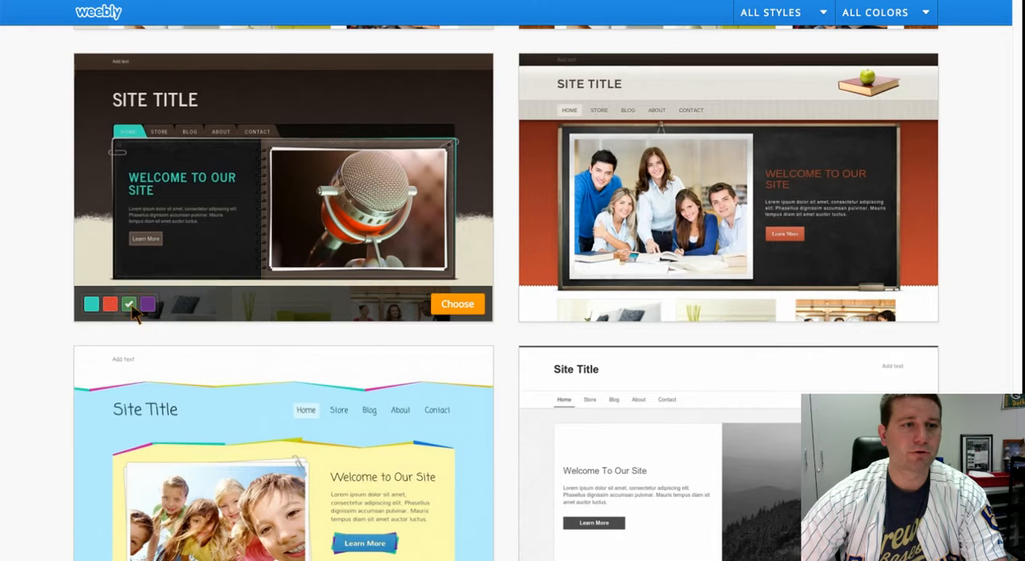
left_click(91, 309)
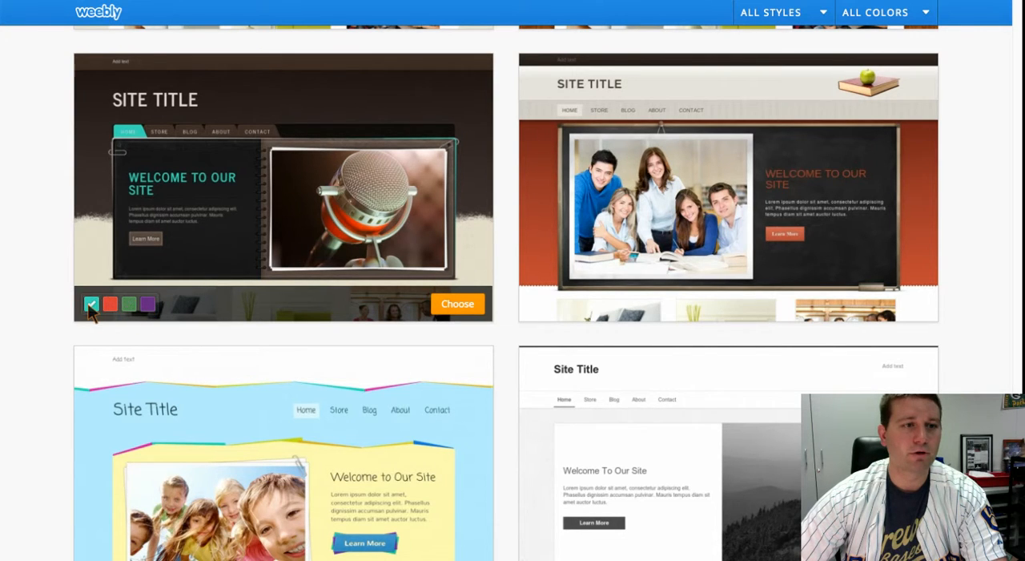
left_click(457, 304)
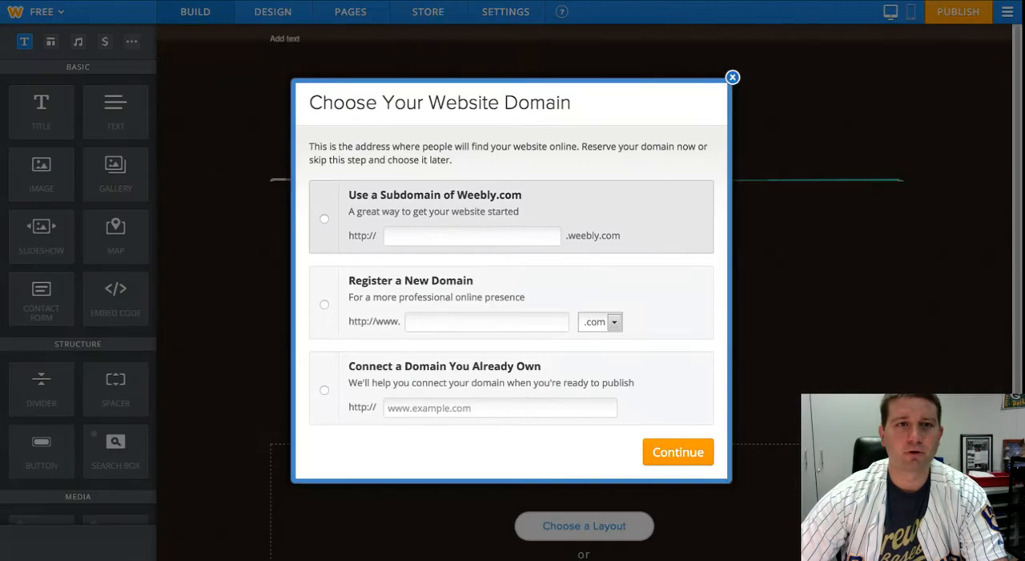
- Set the website domain to the Weebly subdomain ermelelementary.weebly.com and continue
left_click(325, 220)
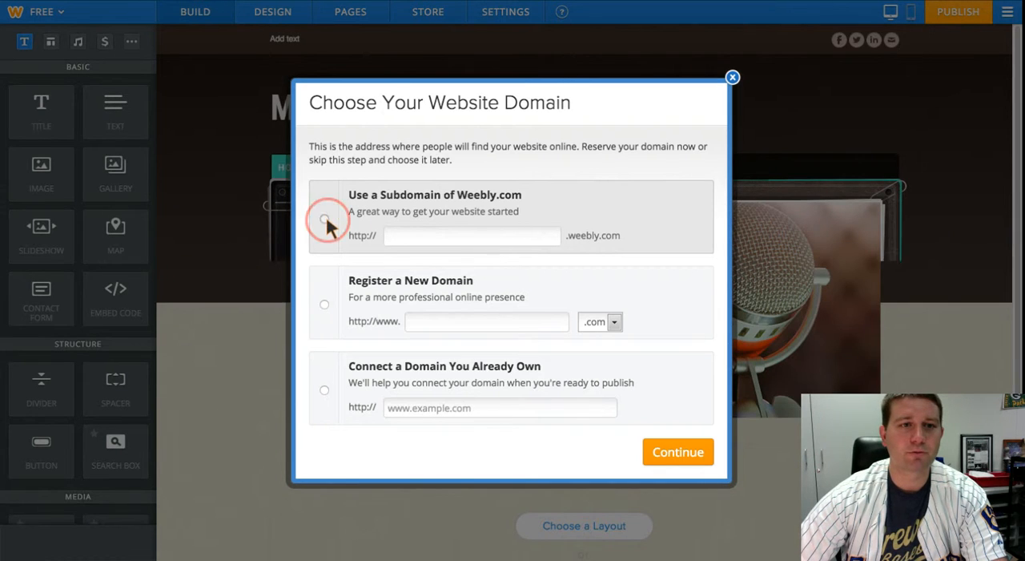
left_click(419, 235)
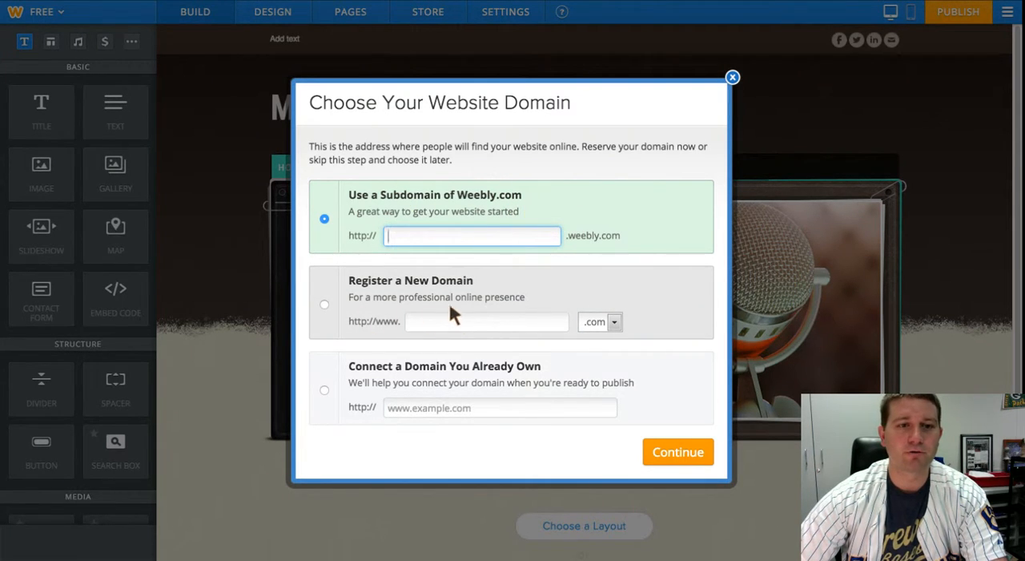
left_click(438, 323)
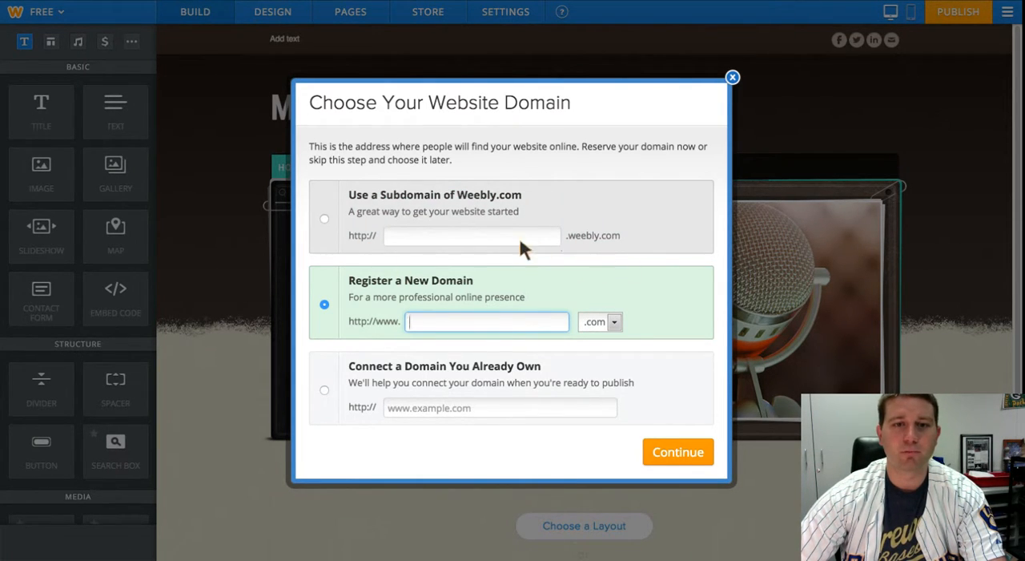
left_click(479, 243)
type("ermel")
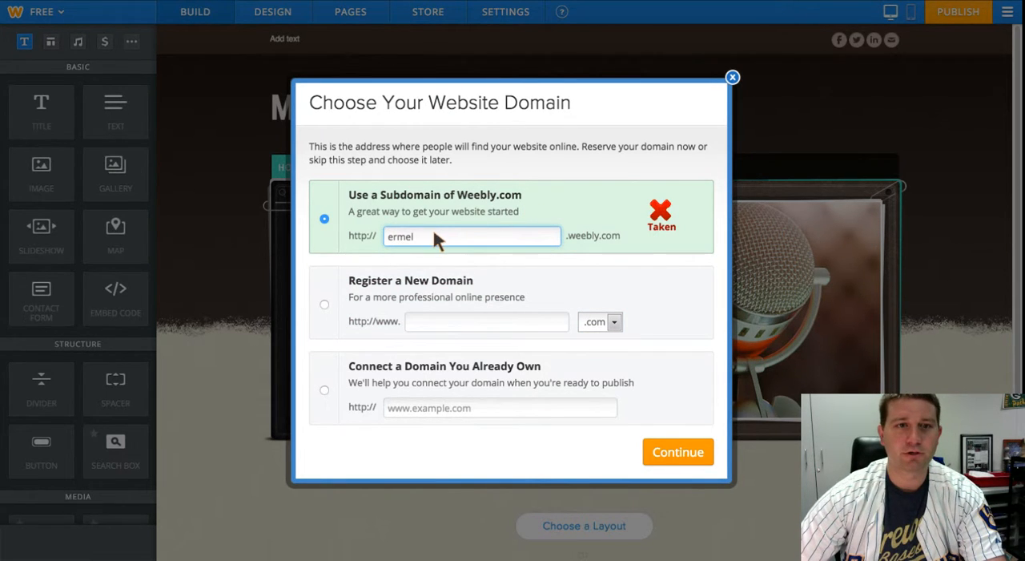
type("elementary")
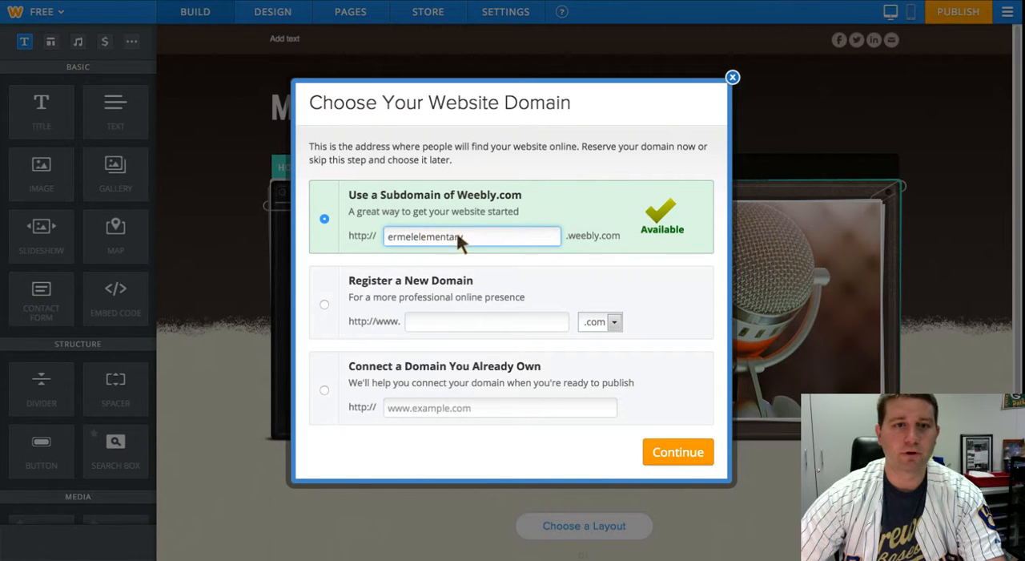
left_click(681, 447)
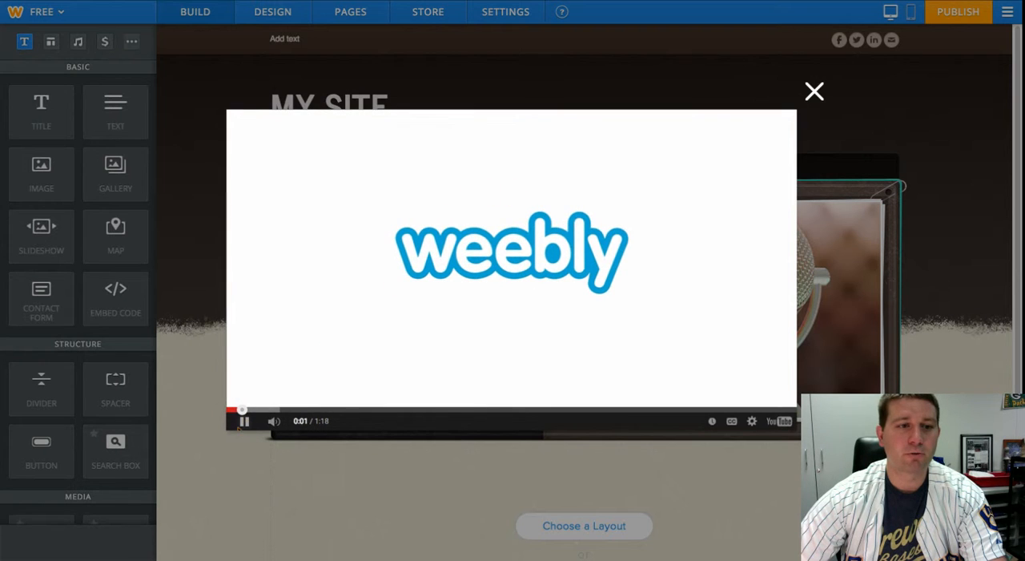
- Pause the introductory video and close it to reach the site editor
left_click(244, 420)
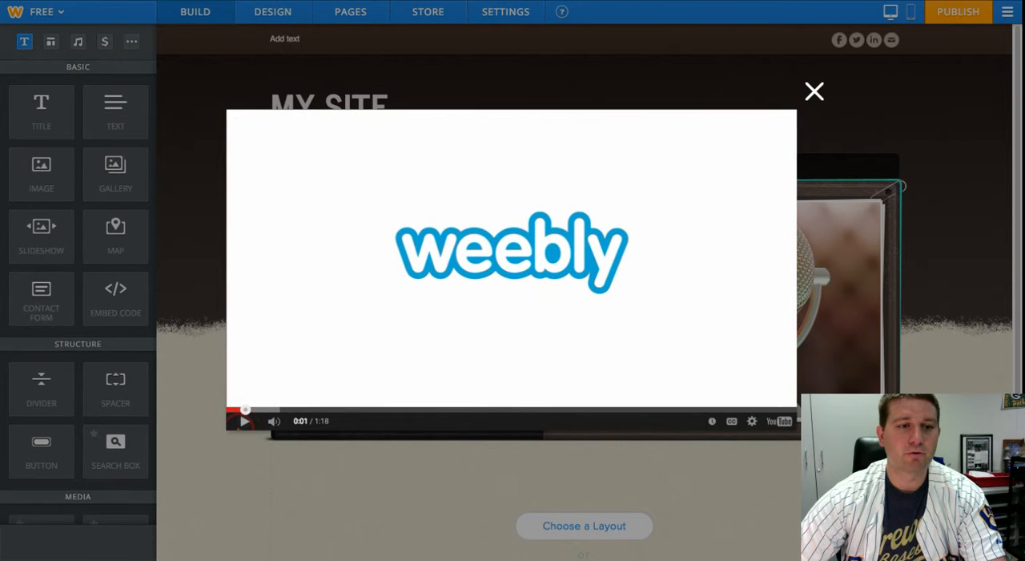
left_click(815, 95)
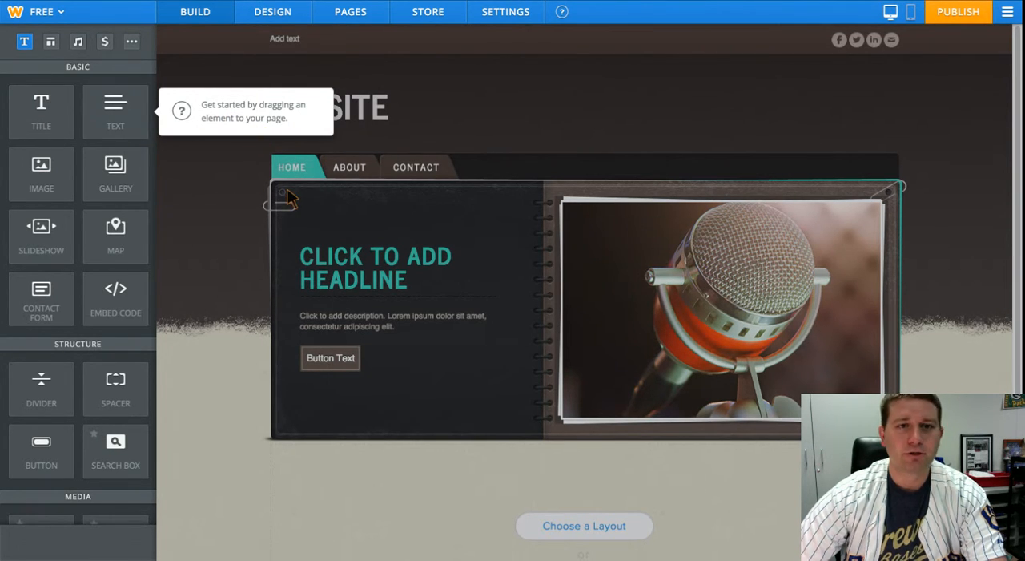
- Add a text element to the home page directly below the header banner and dismiss the getting-started tip
left_click_drag(131, 126, 588, 483)
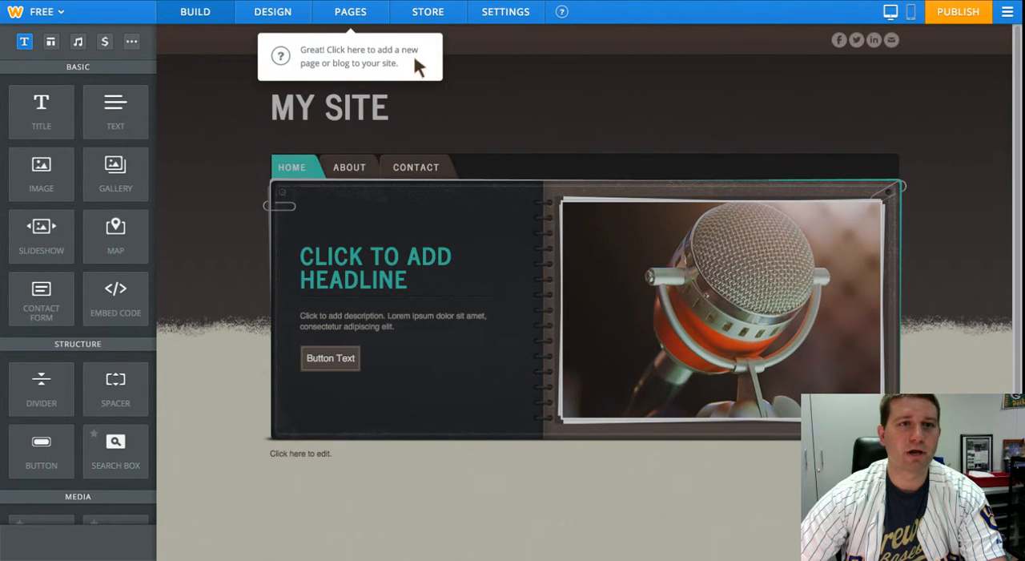
left_click(461, 81)
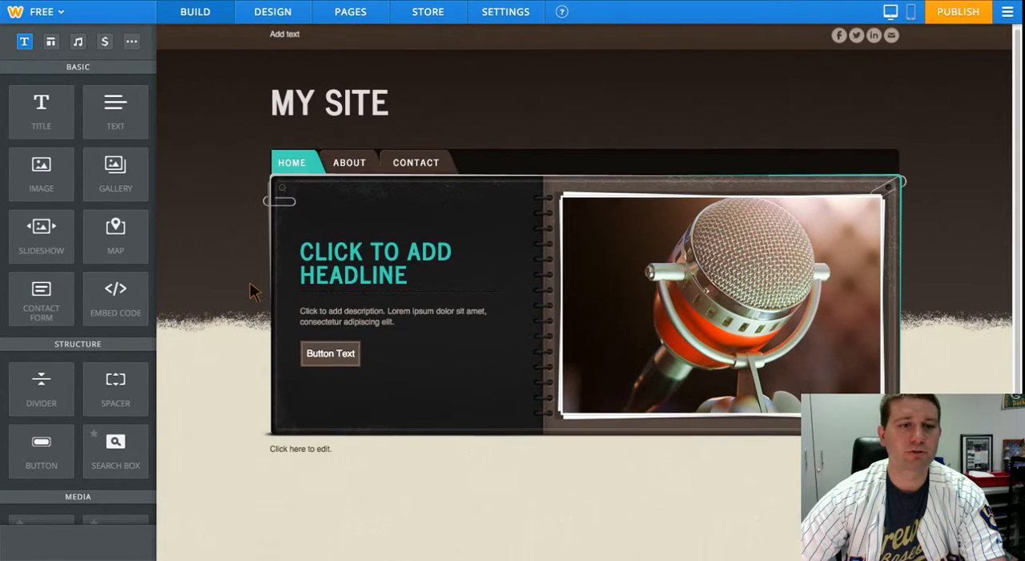
scroll(250, 281, "down", 3)
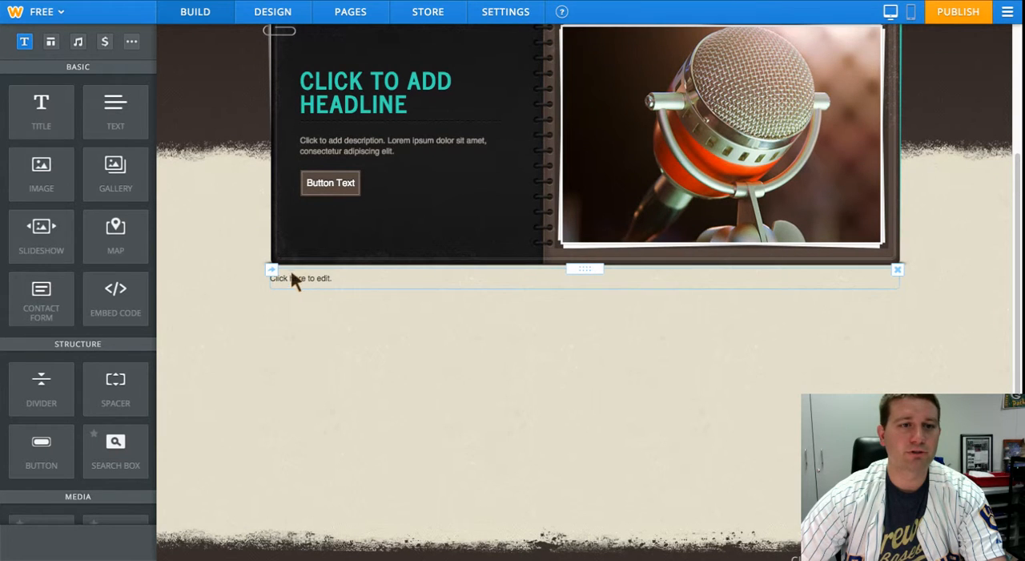
- Enter "Hello welcome to Ermel Elementary." in the text element below the header banner
left_click(294, 284)
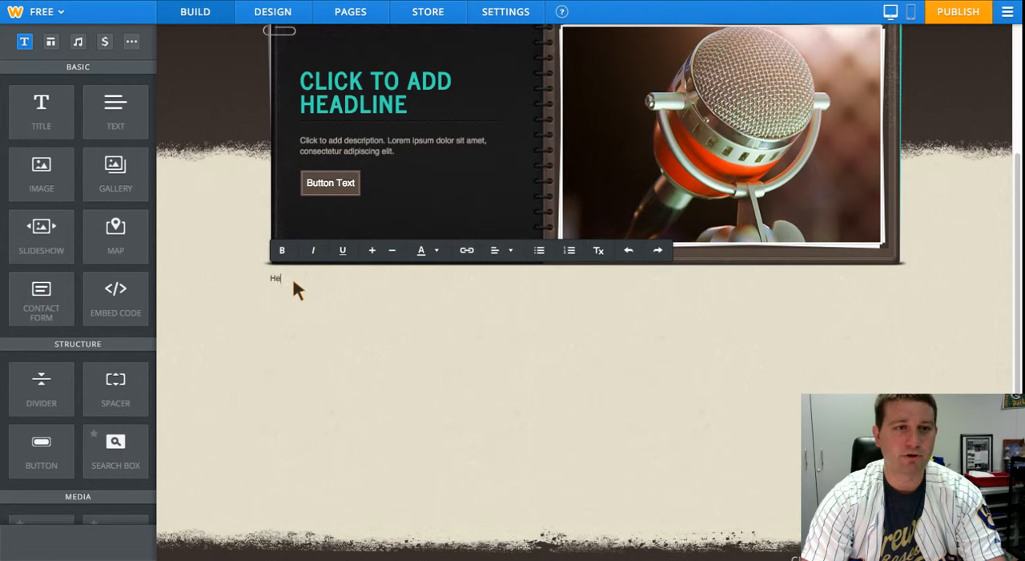
type("Hello welc")
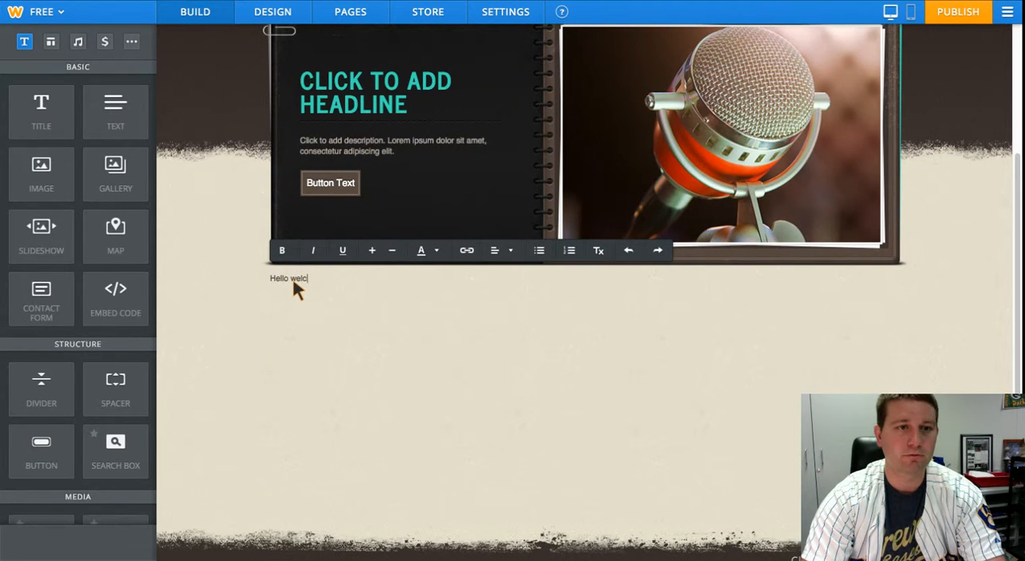
type("ome to Ermel El")
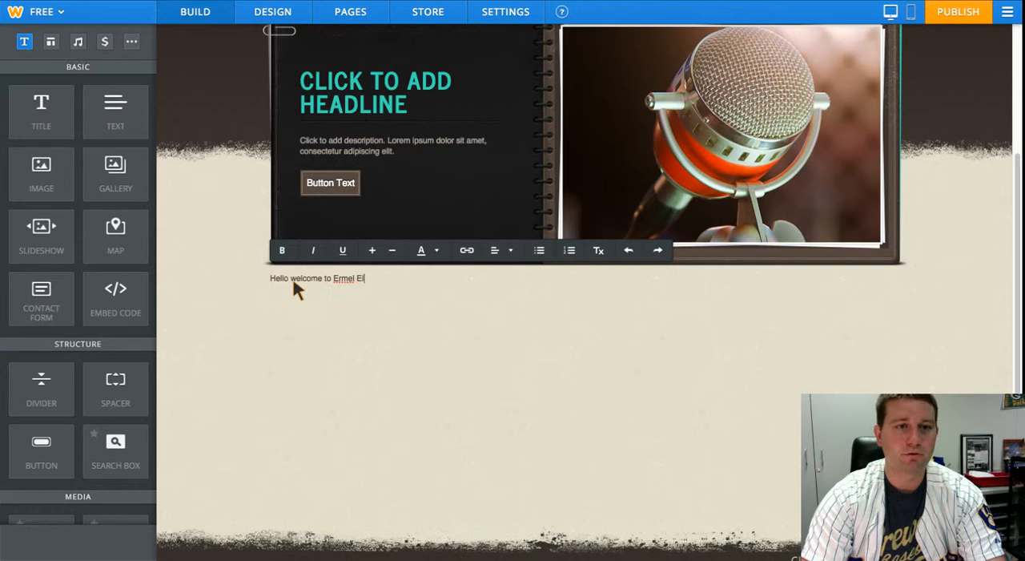
type("ementary.")
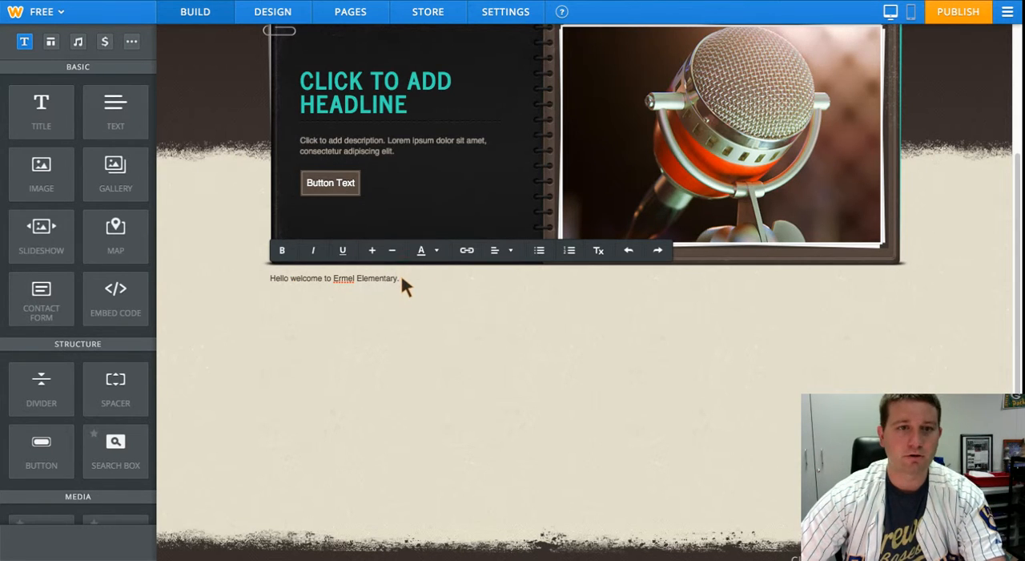
- Enlarge the whole welcome sentence by four size increments and centre it
left_click_drag(401, 281, 257, 282)
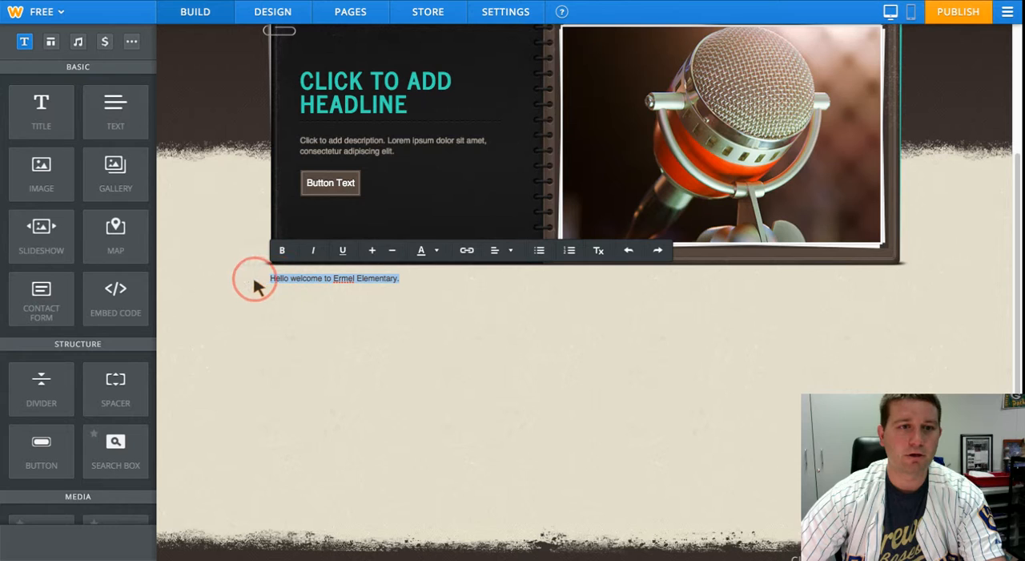
left_click(372, 251)
left_click(372, 250)
left_click(373, 251)
left_click(372, 250)
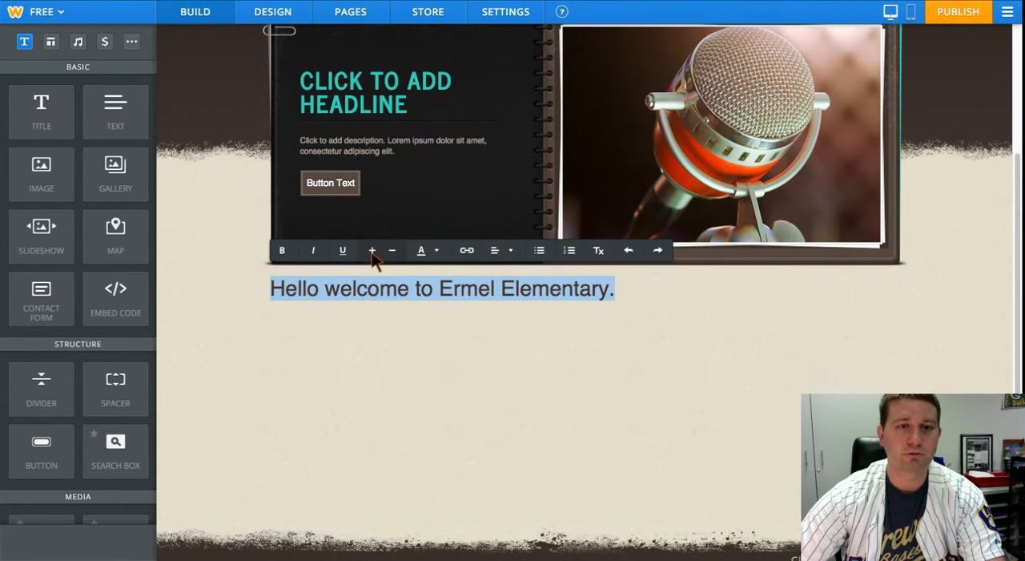
left_click(503, 250)
left_click(503, 295)
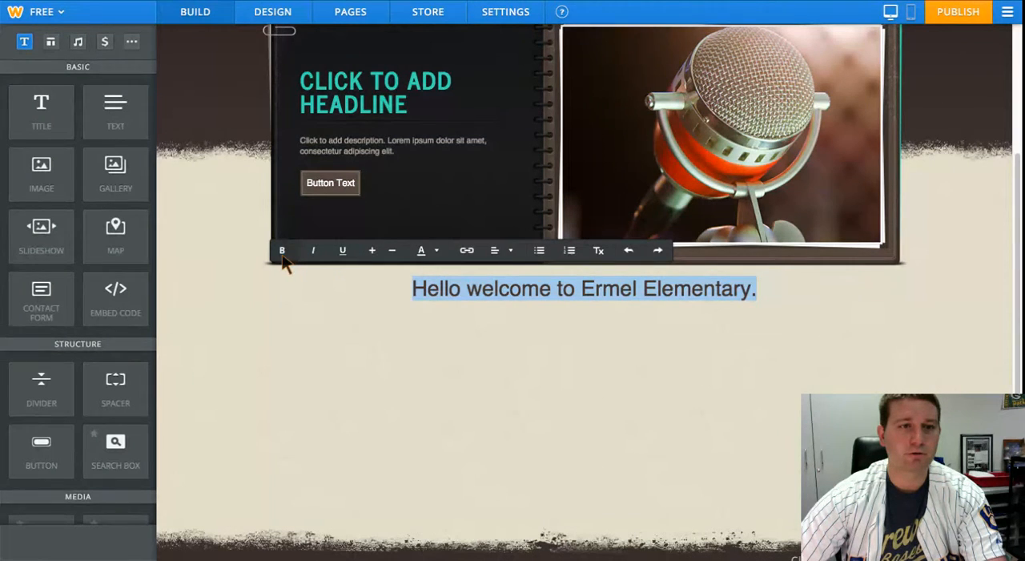
left_click(438, 254)
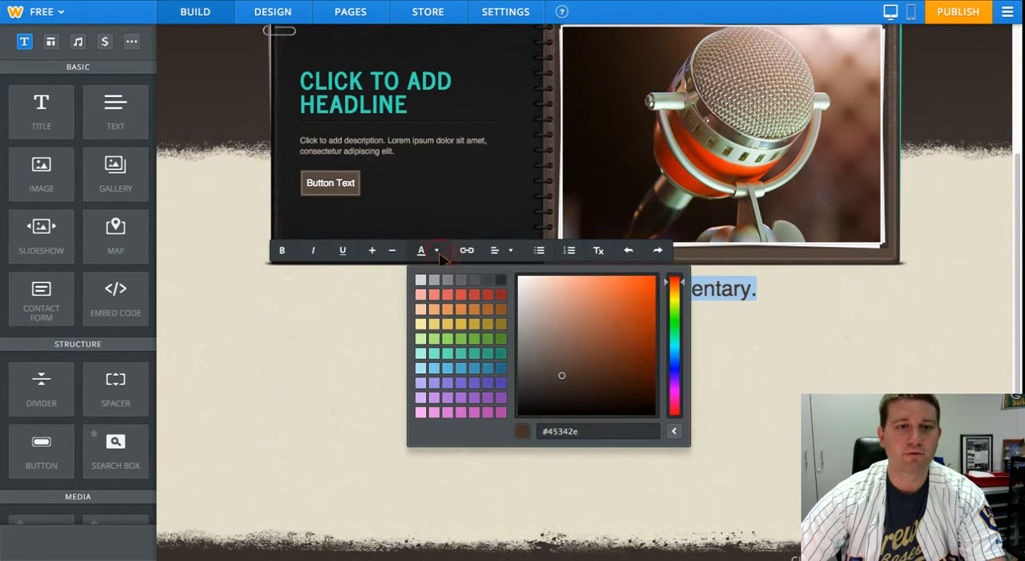
left_click(382, 312)
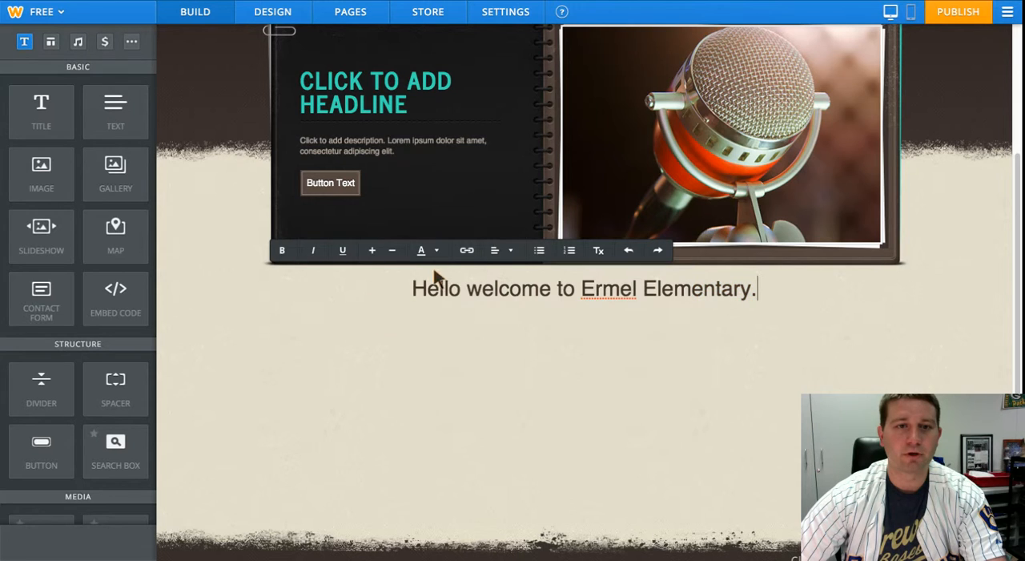
left_click_drag(753, 291, 584, 291)
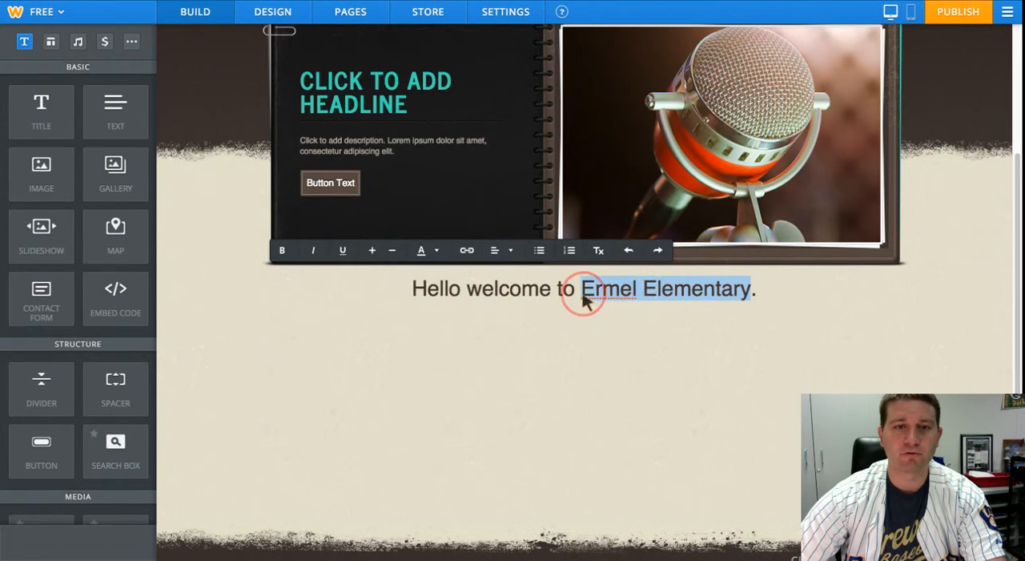
left_click(466, 251)
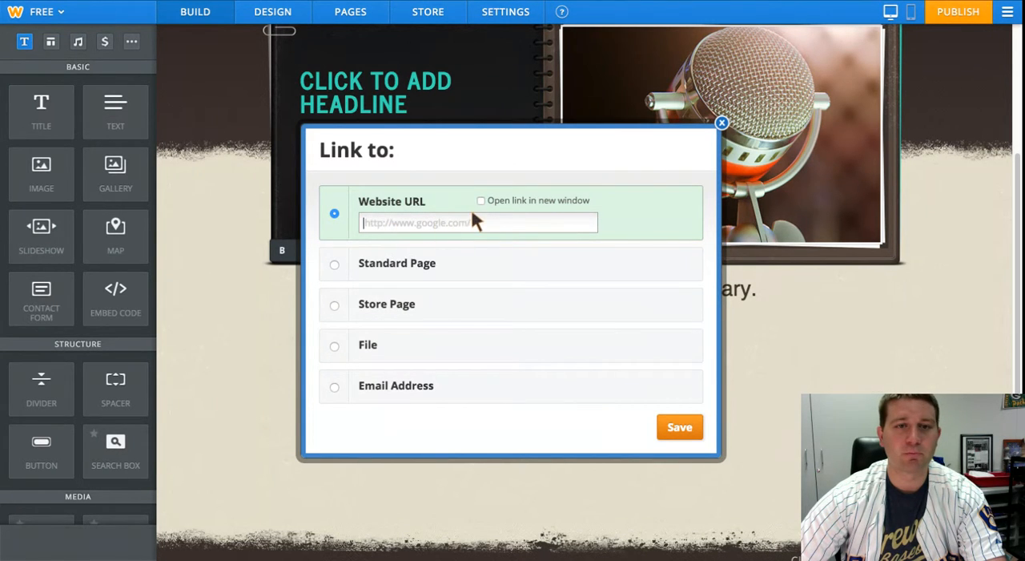
left_click(334, 266)
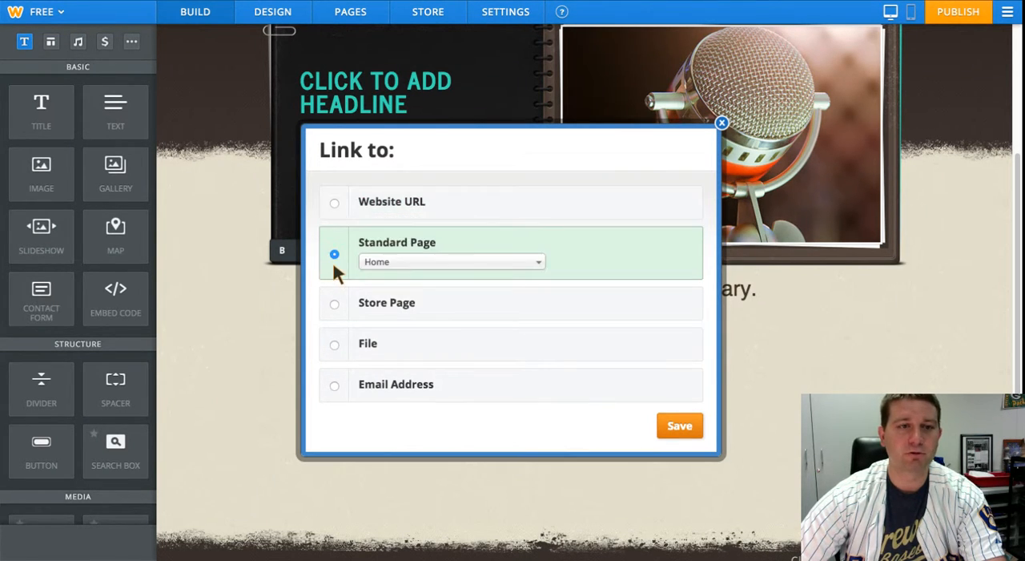
left_click(505, 262)
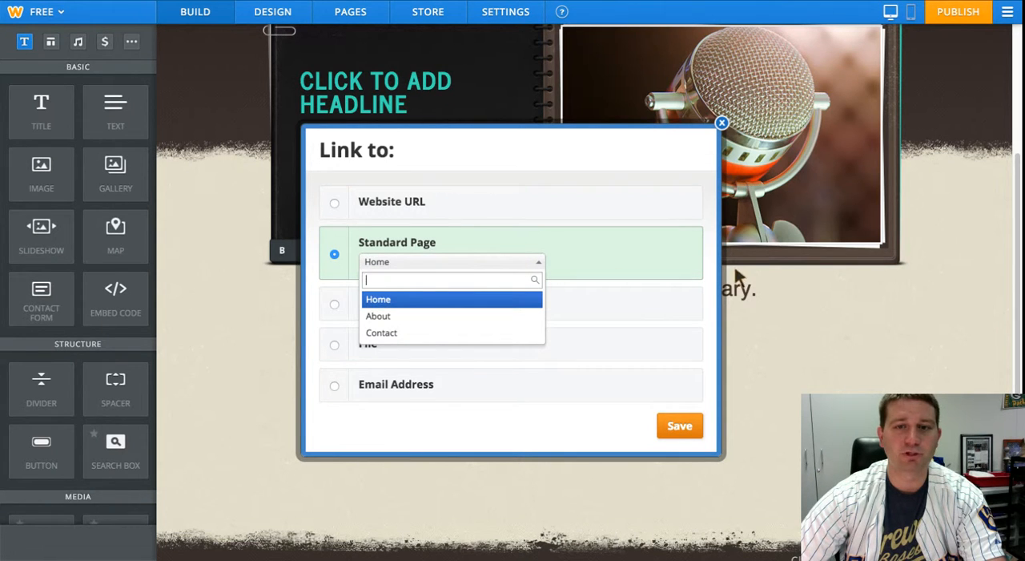
left_click(723, 124)
left_click(772, 284)
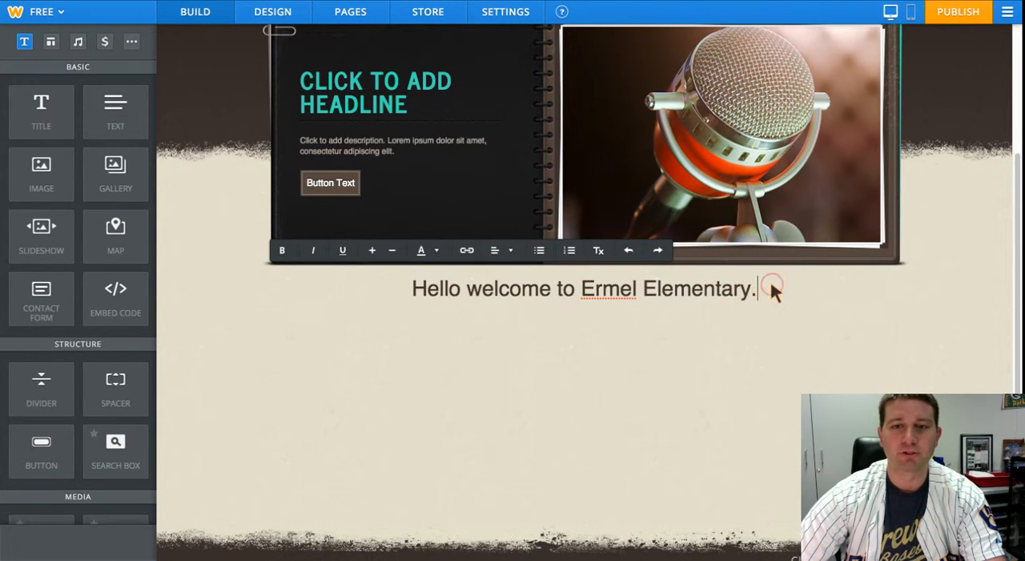
- Add a title element between the header banner and the welcome text
scroll(248, 249, "up", 2)
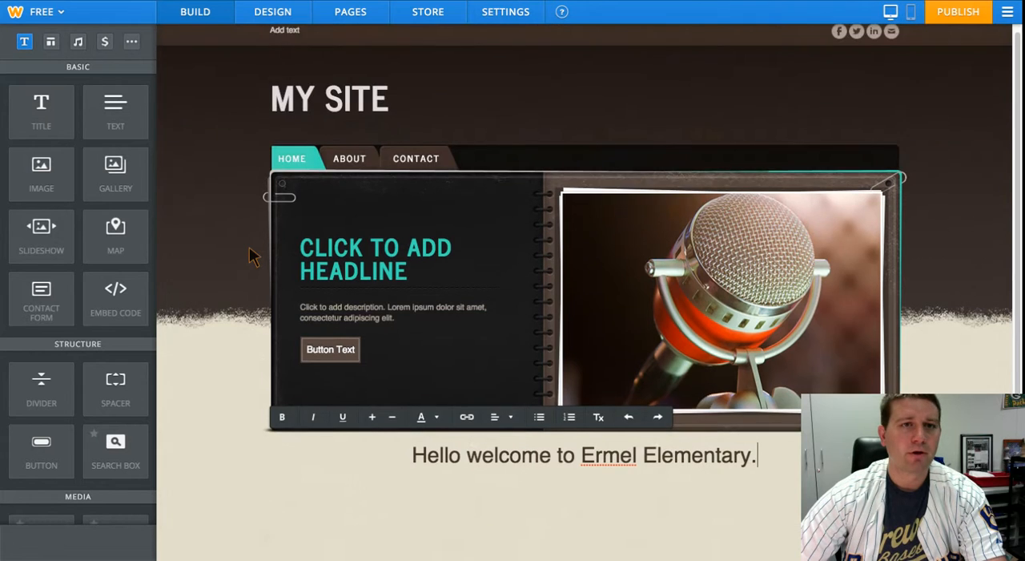
scroll(249, 247, "down", 1)
scroll(249, 249, "up", 3)
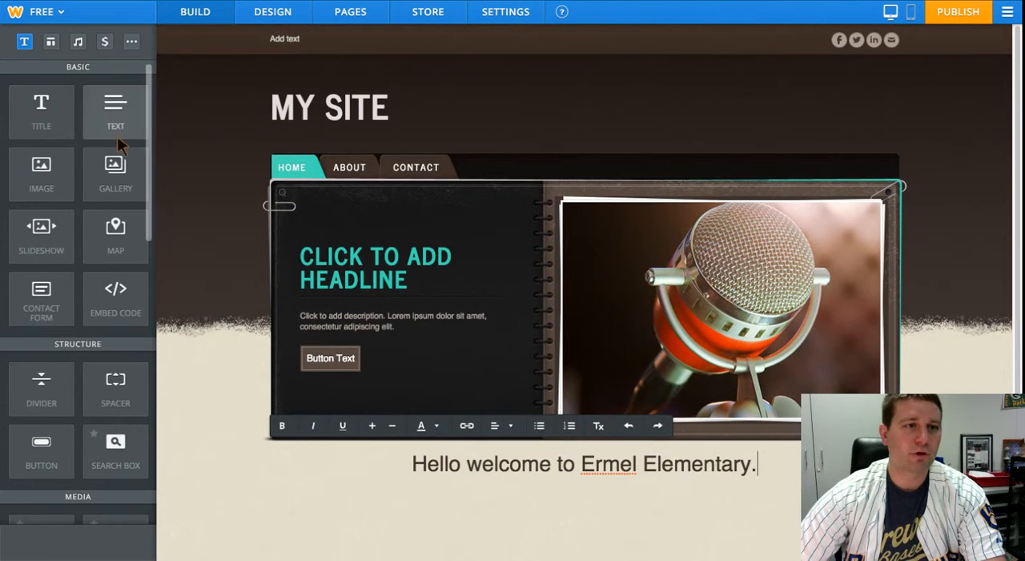
scroll(104, 291, "down", 1)
scroll(109, 298, "down", 5)
scroll(111, 297, "up", 7)
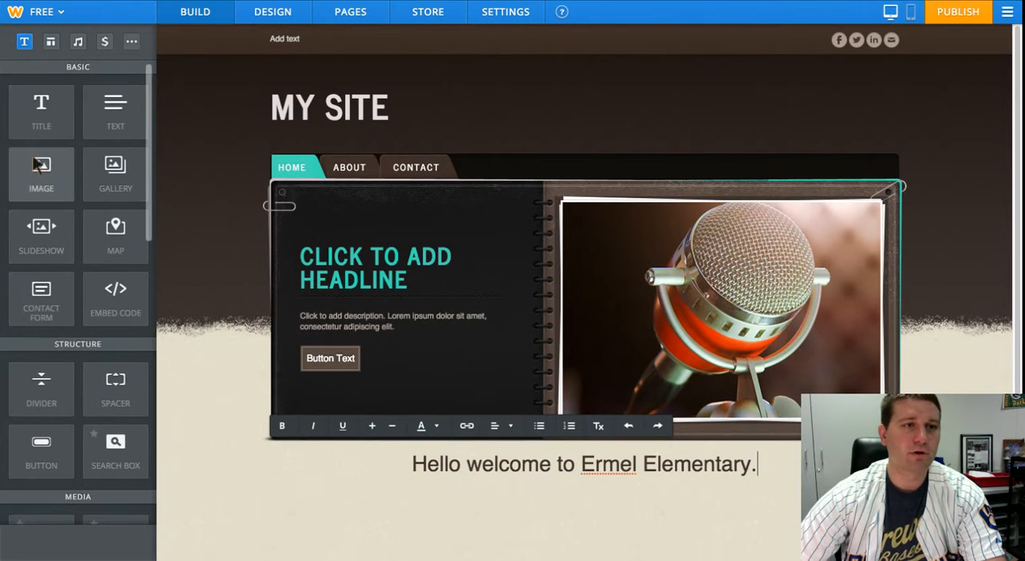
left_click_drag(46, 127, 552, 436)
left_click_drag(561, 451, 618, 450)
scroll(573, 444, "down", 2)
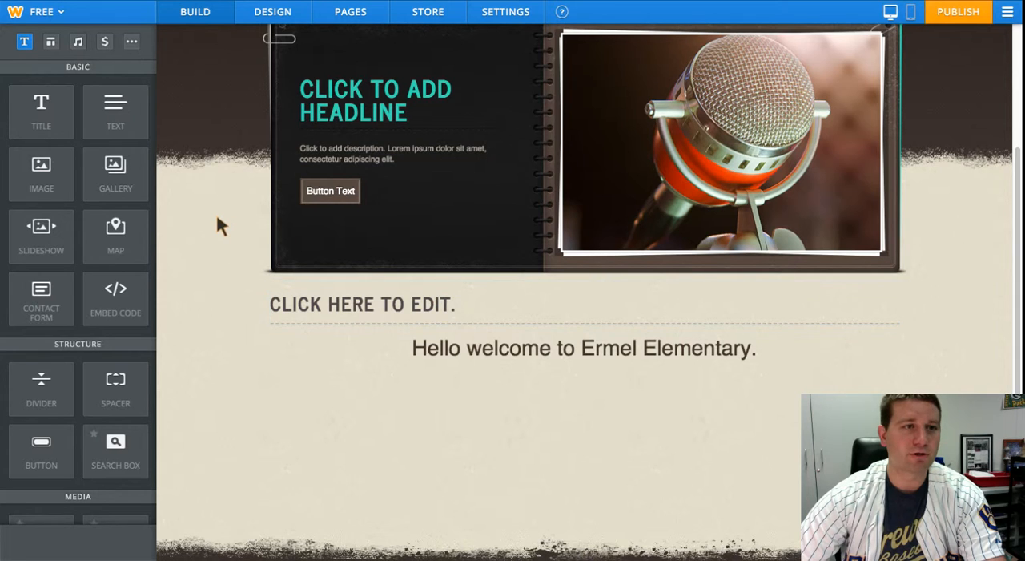
- Add an image element and position it directly below the welcome text
left_click(44, 182)
left_click_drag(44, 182, 330, 352)
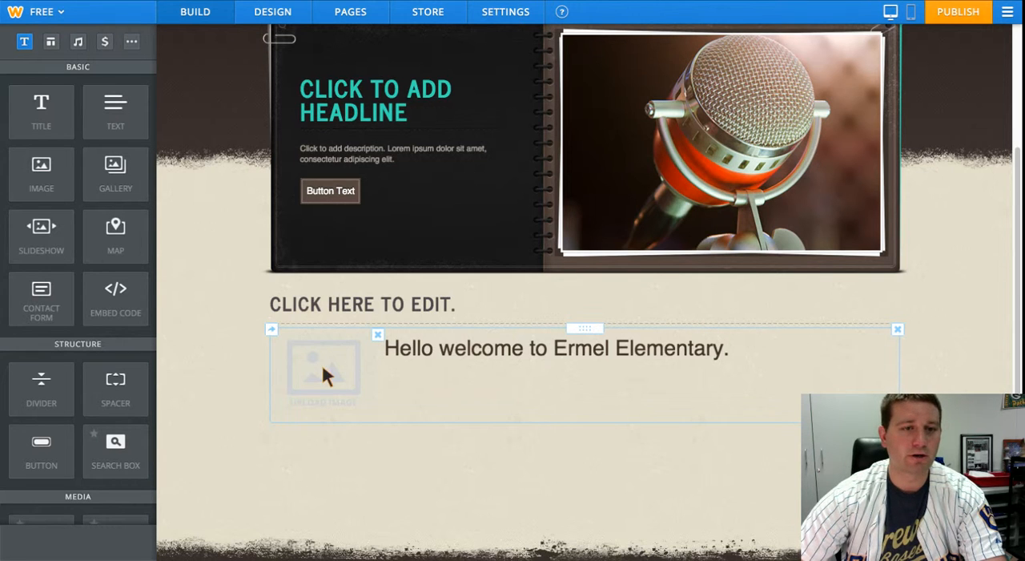
left_click_drag(323, 363, 345, 473)
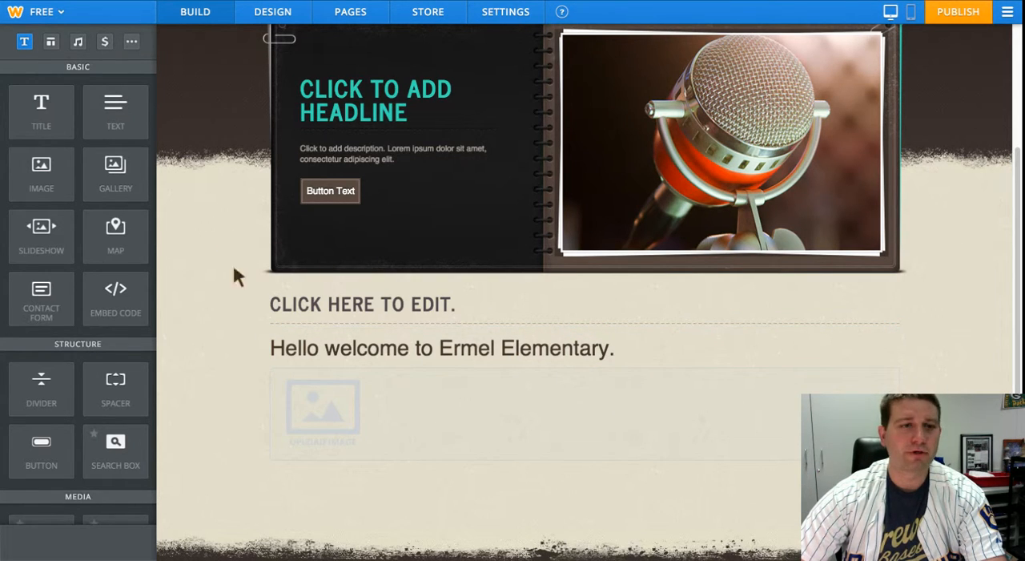
- Review the home page layout and examine the About page's header and content area
scroll(400, 350, "down", 1)
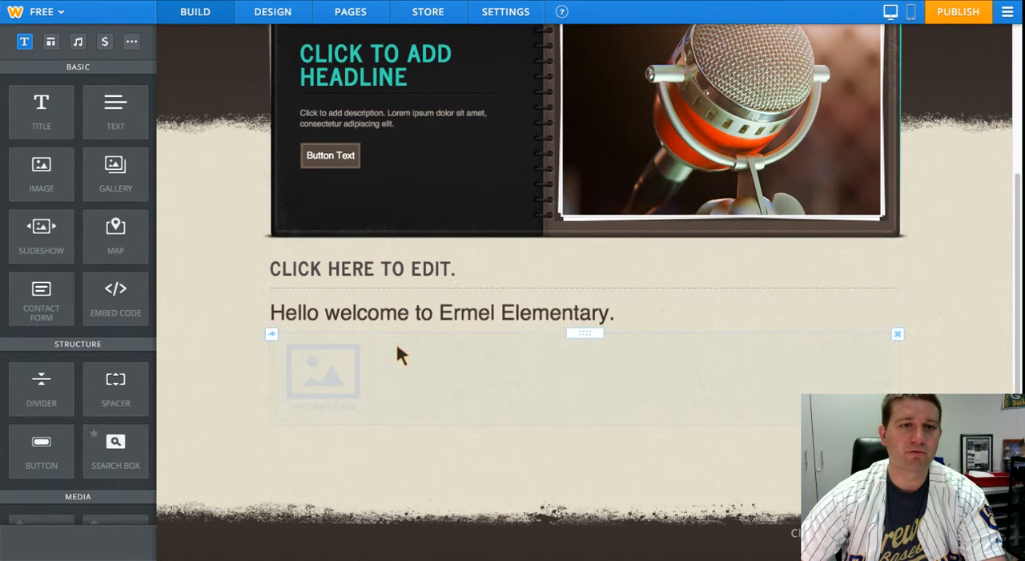
scroll(401, 354, "up", 3)
scroll(400, 354, "down", 2)
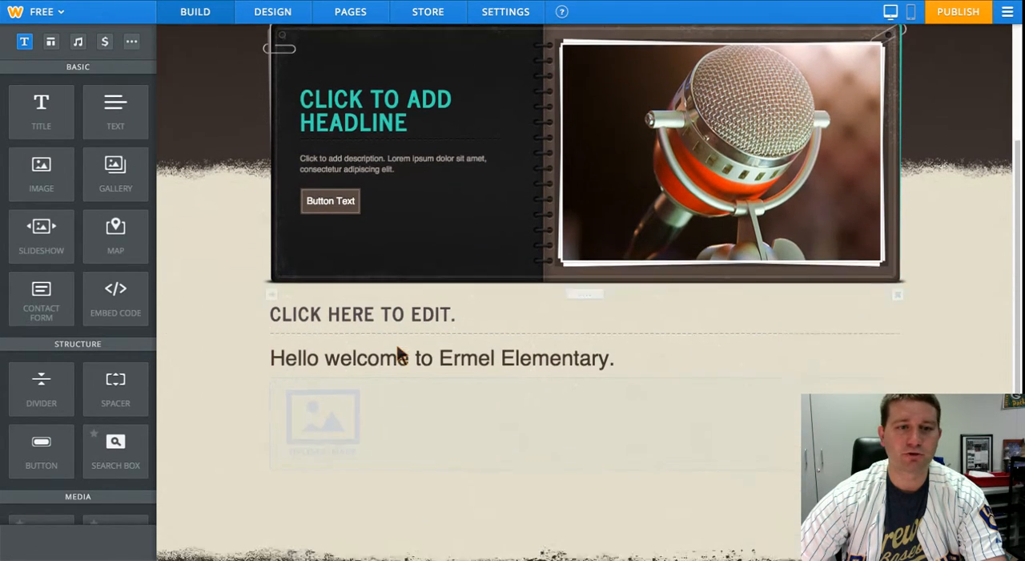
scroll(398, 350, "down", 1)
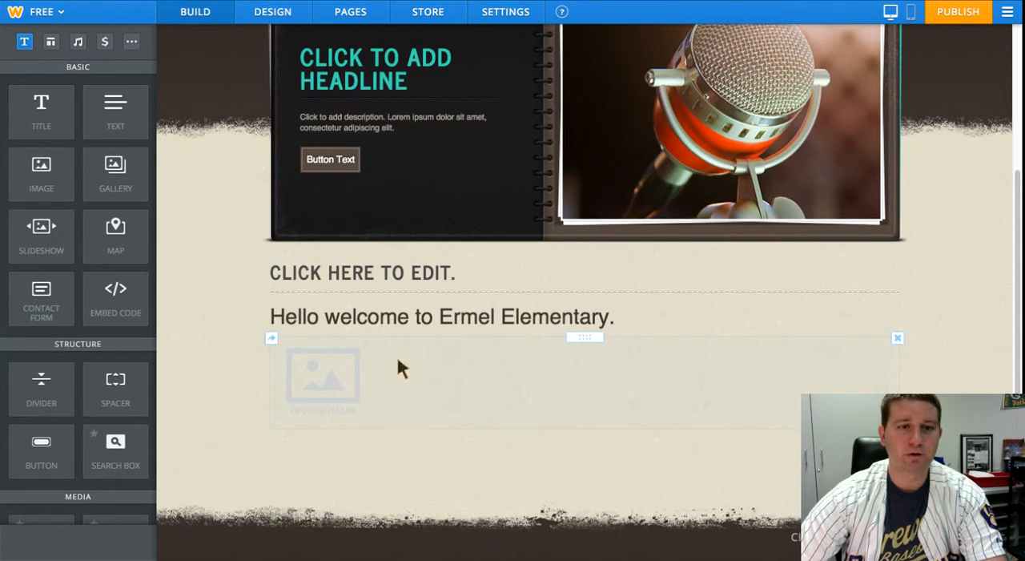
scroll(400, 368, "up", 3)
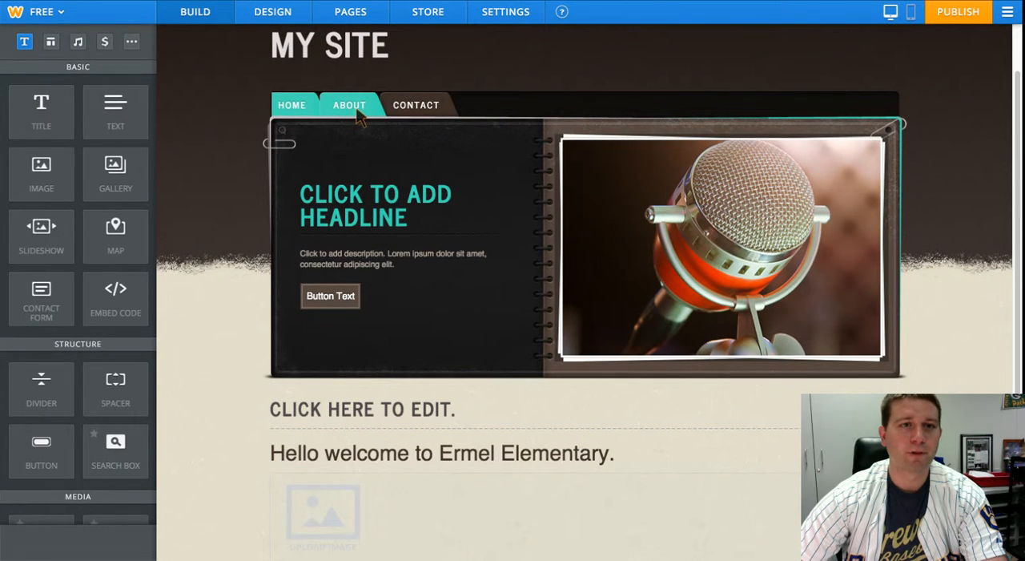
left_click(356, 110)
scroll(553, 250, "down", 2)
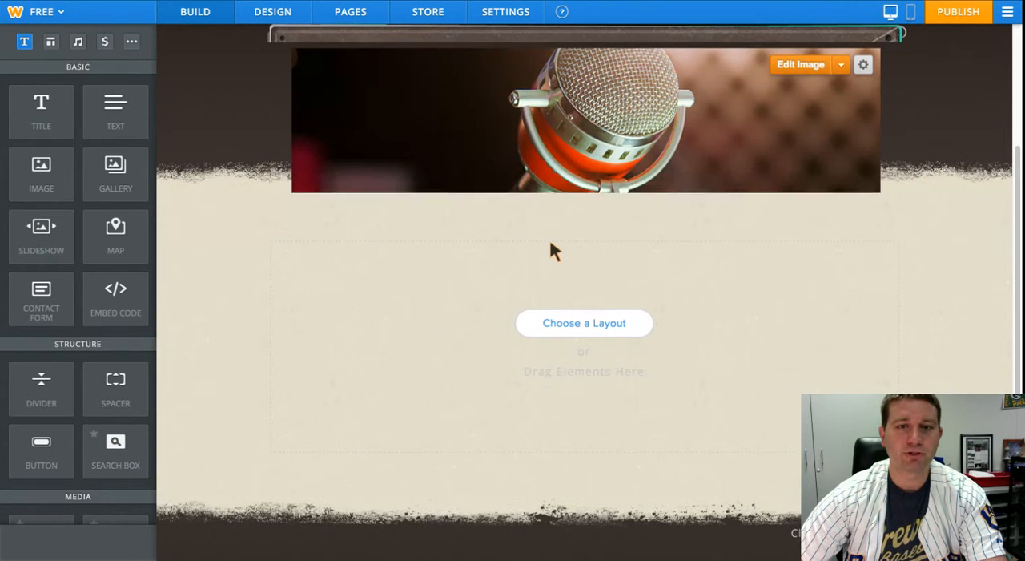
scroll(551, 249, "up", 3)
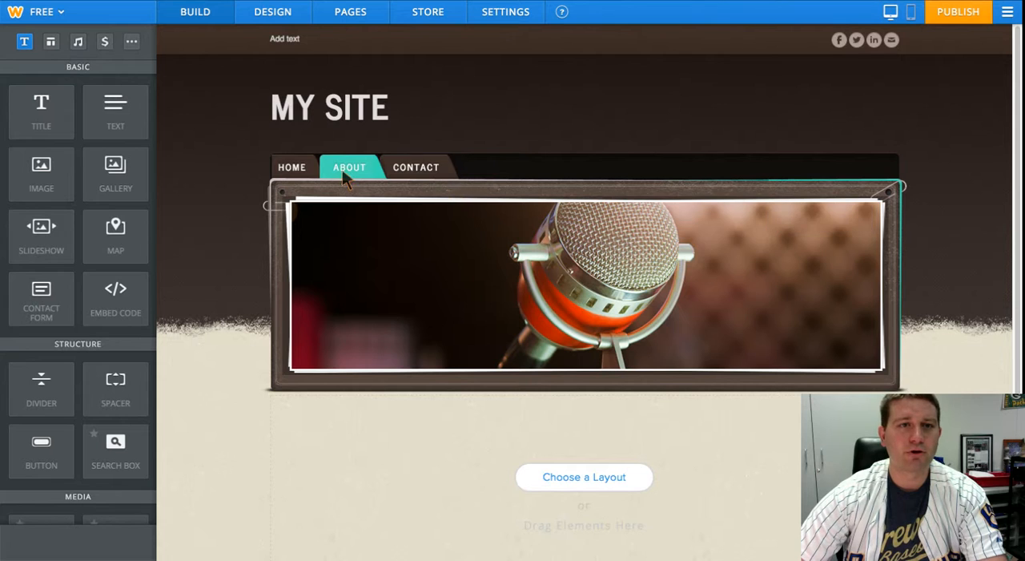
- Rename the About page as Syllabus and return to the page editor
left_click(353, 18)
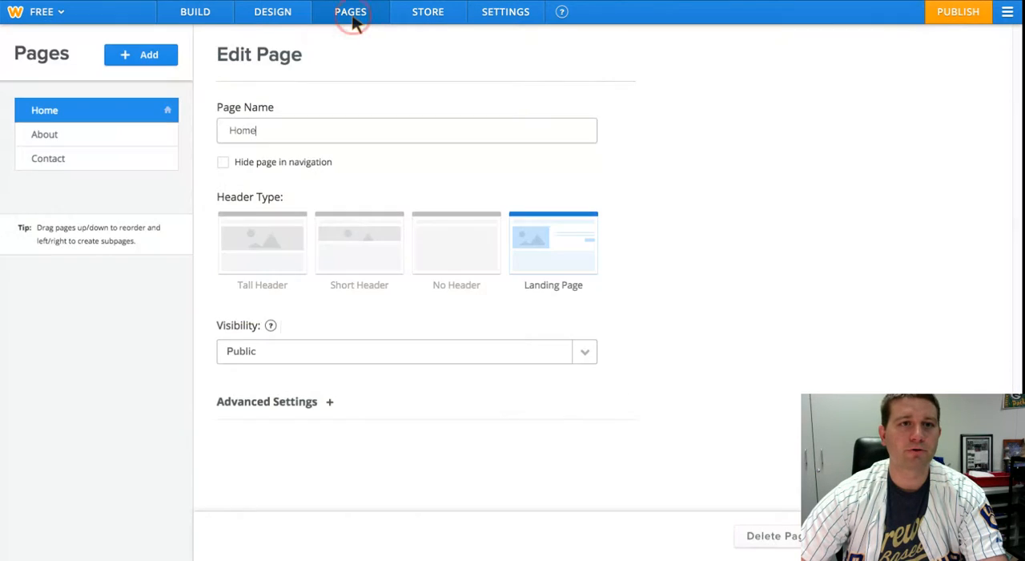
left_click(71, 139)
left_click_drag(270, 130, 205, 131)
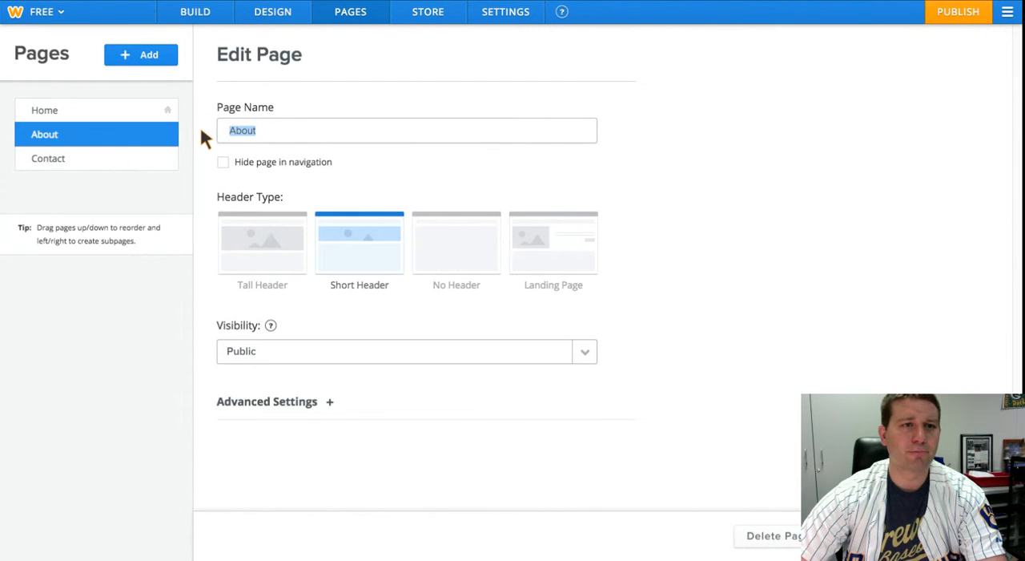
type("Syllabus")
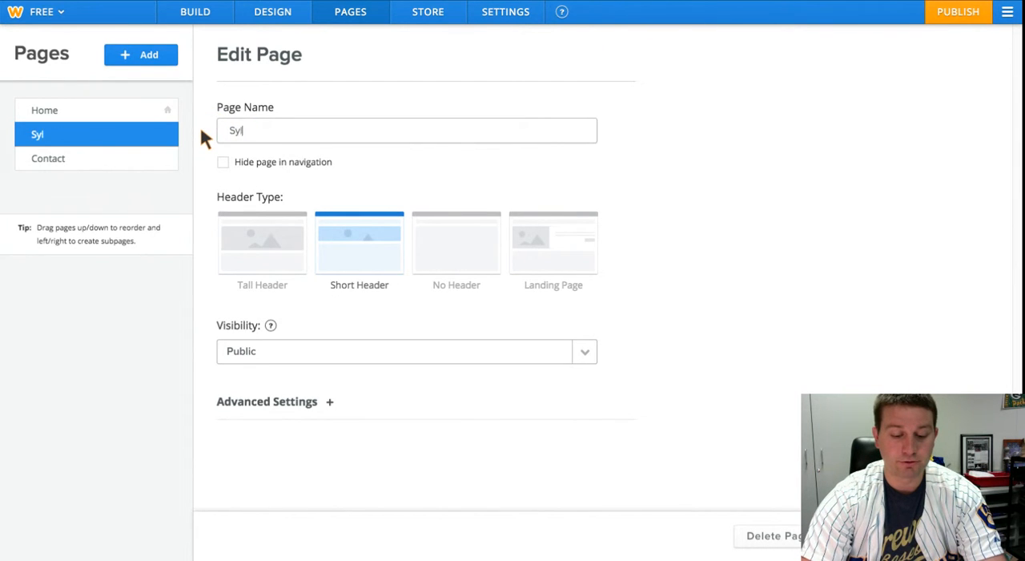
left_click(579, 276)
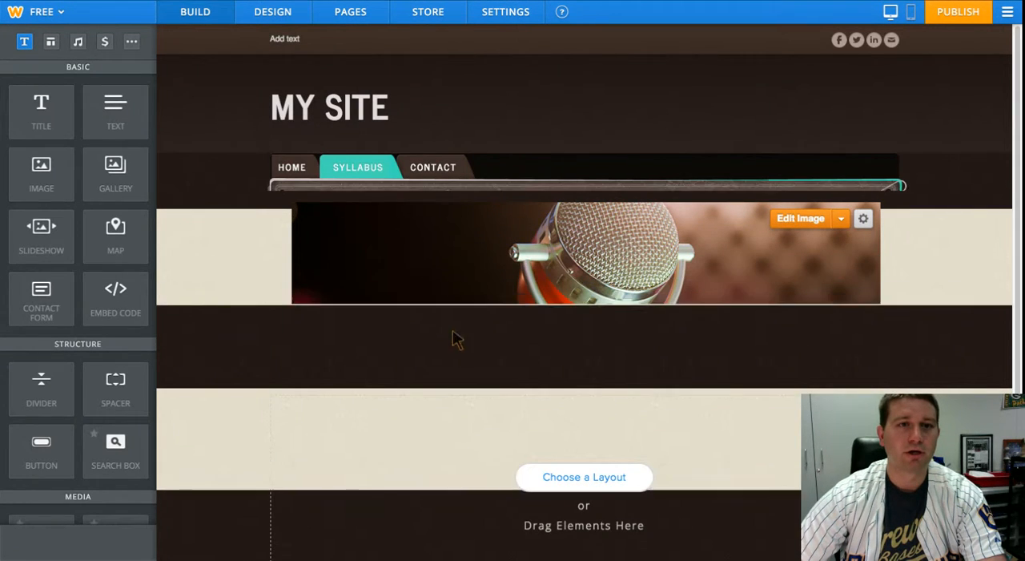
- Add a new standard page to the site and dismiss the subpage tip
mouse_move(410, 111)
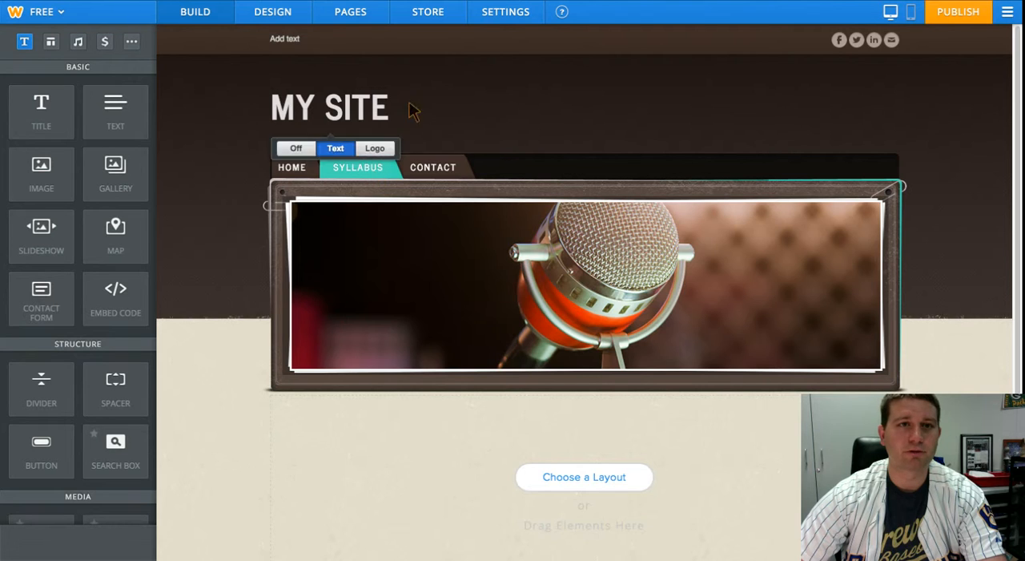
left_click(352, 14)
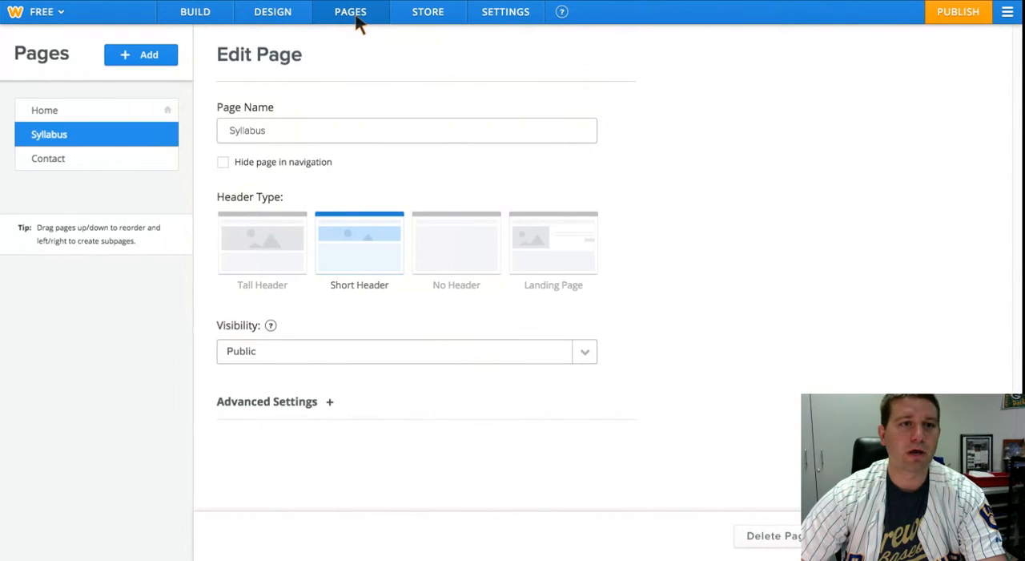
left_click(142, 54)
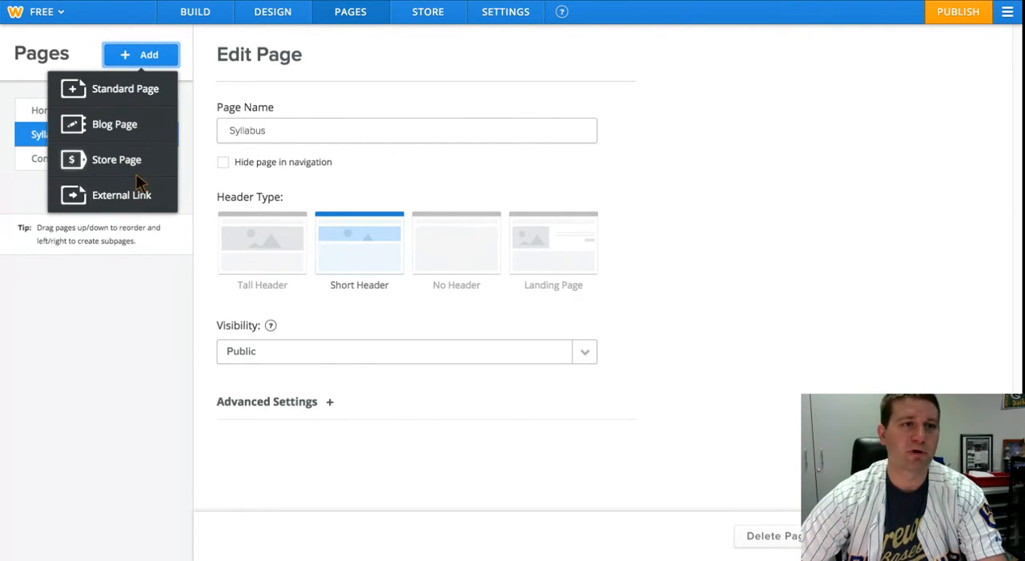
left_click(116, 94)
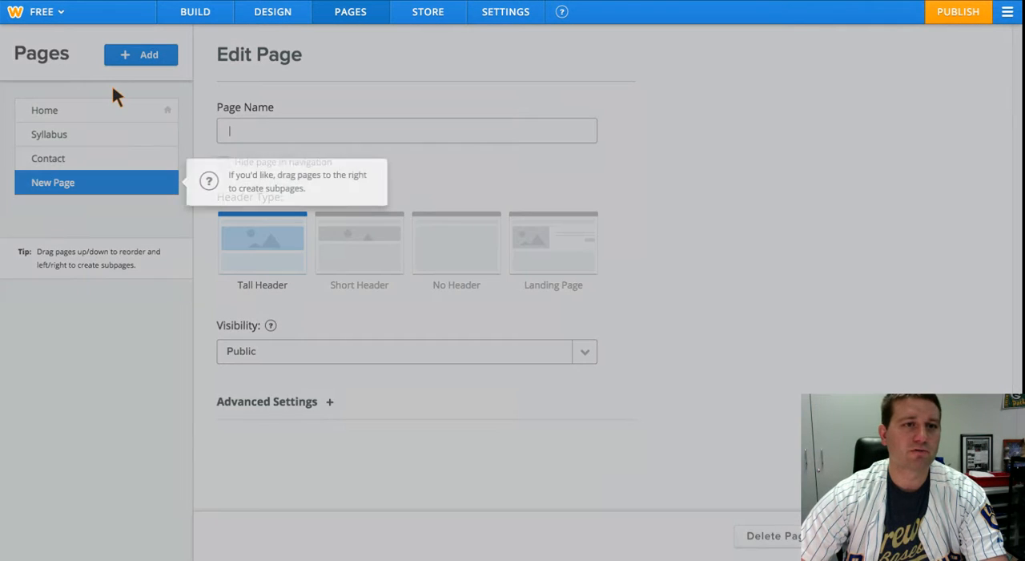
left_click(254, 131)
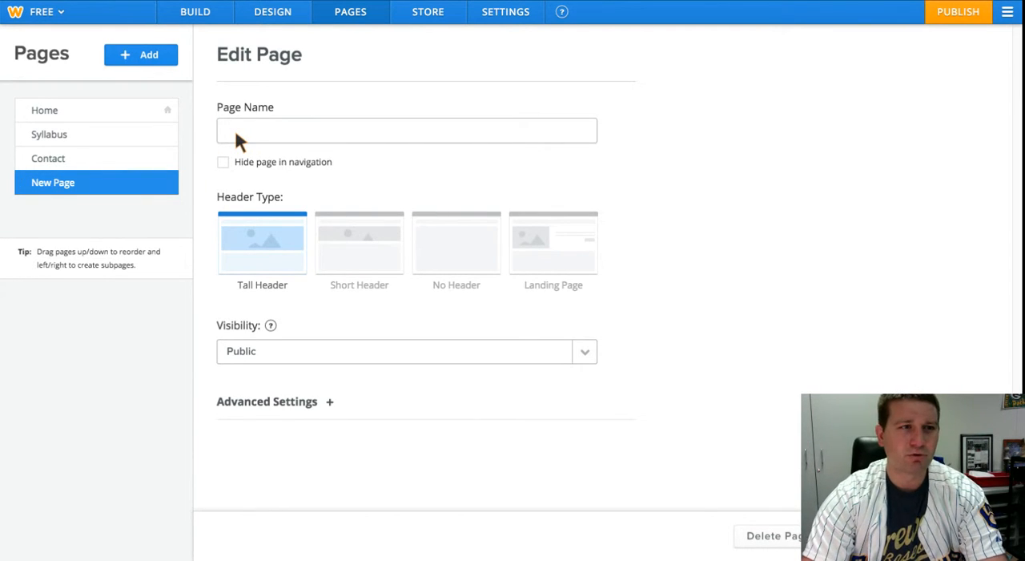
- Name the new page 1st Nine Weeks and nest it as a subpage under Syllabus
type("1")
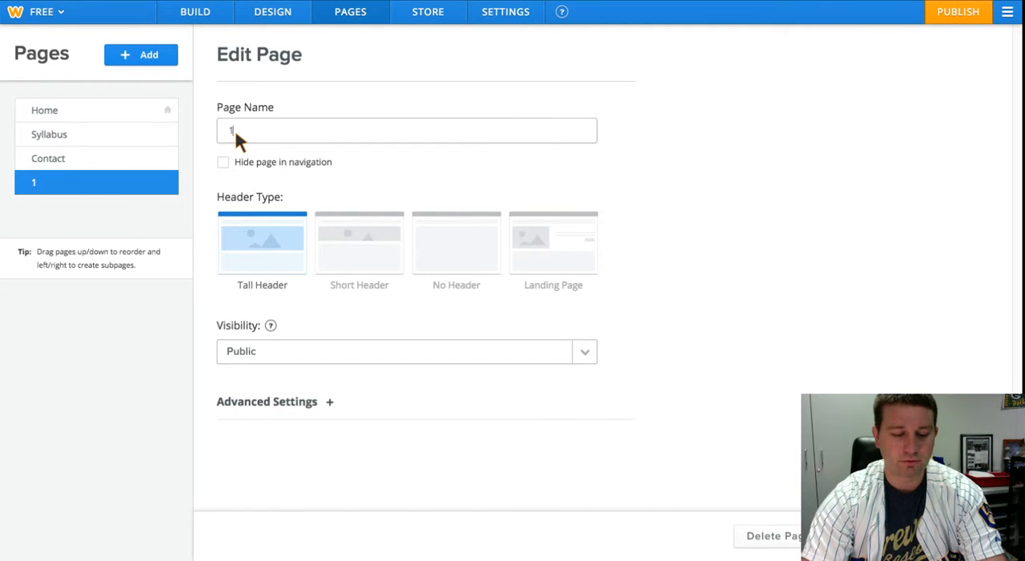
type("st Nine W")
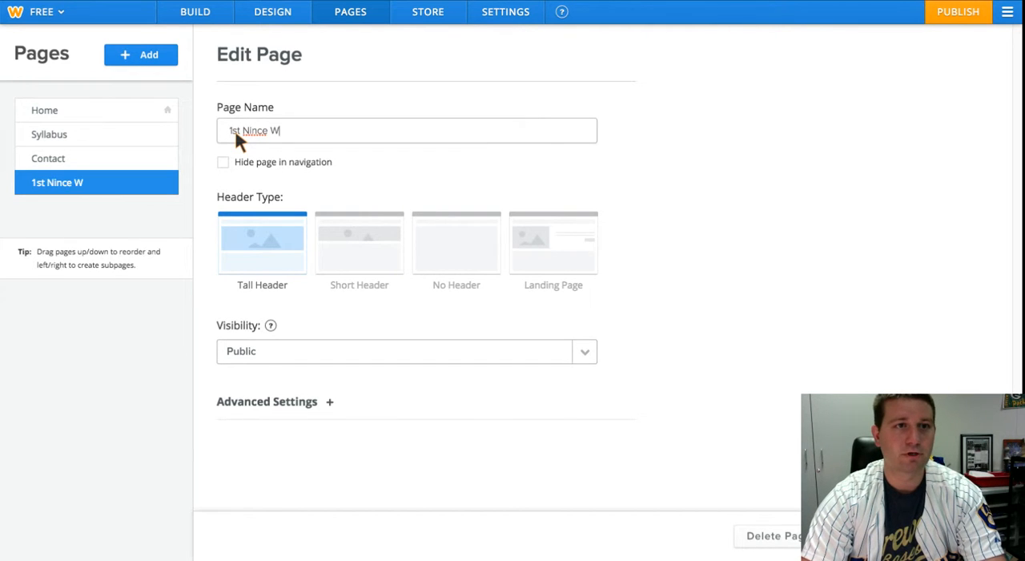
key("BackSpace")
type("Weeks")
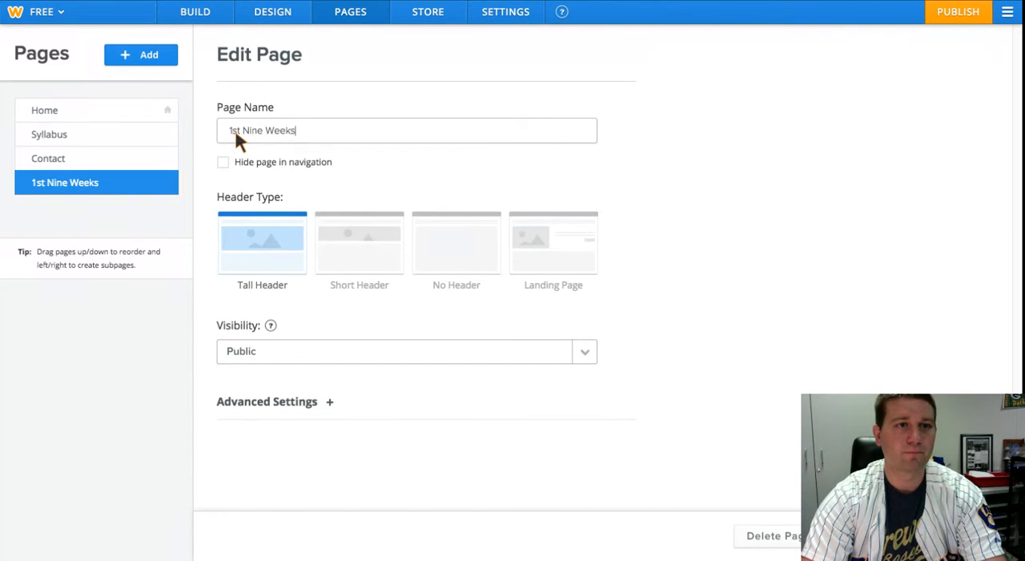
left_click_drag(66, 195, 92, 162)
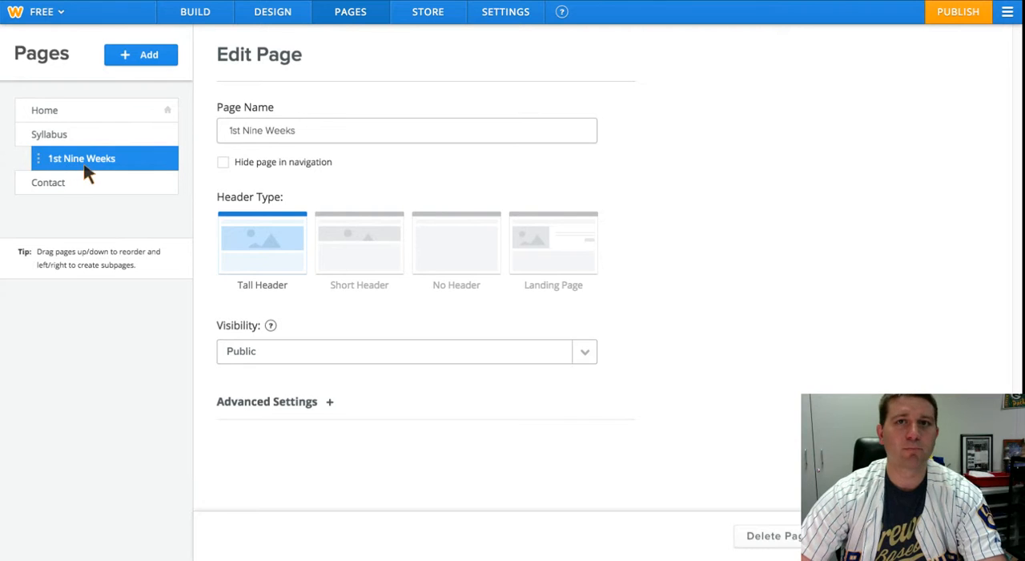
mouse_move(42, 177)
left_mouse_down()
mouse_move(91, 184)
mouse_move(26, 183)
left_mouse_up()
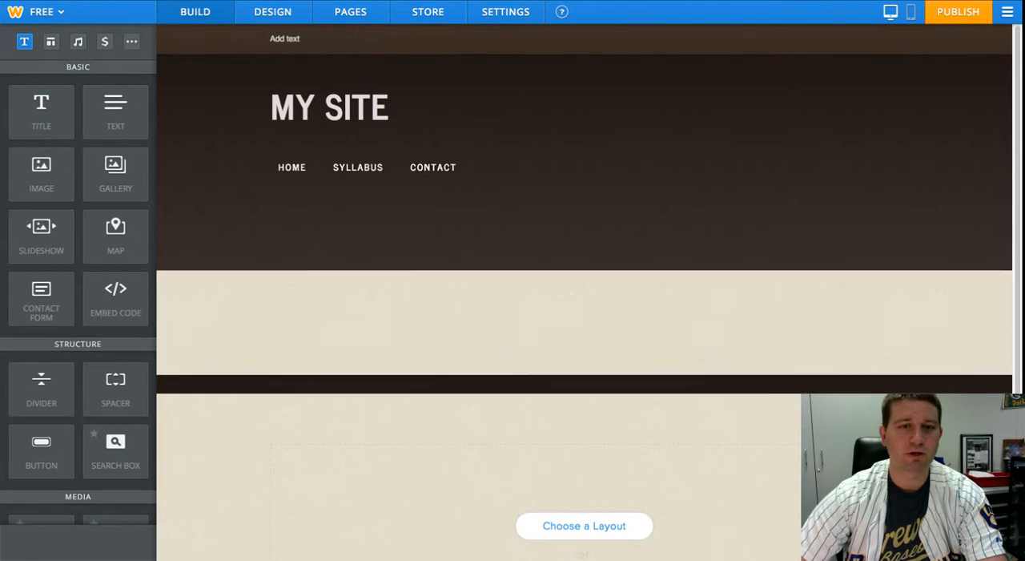
- Open the new page in the site editor and inspect its header, empty content area and the Syllabus navigation entry
scroll(558, 245, "down", 3)
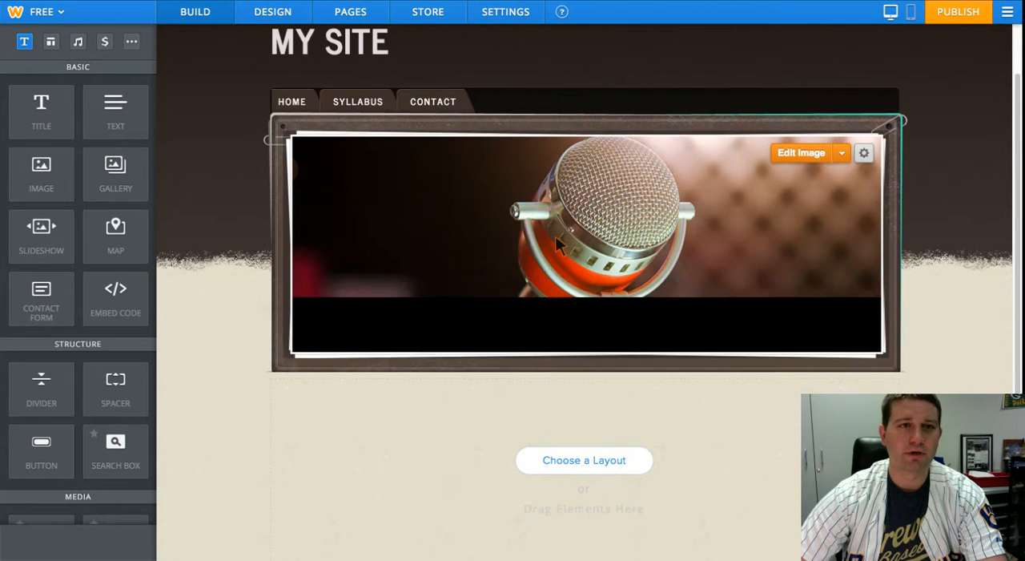
scroll(558, 245, "up", 1)
scroll(559, 245, "up", 2)
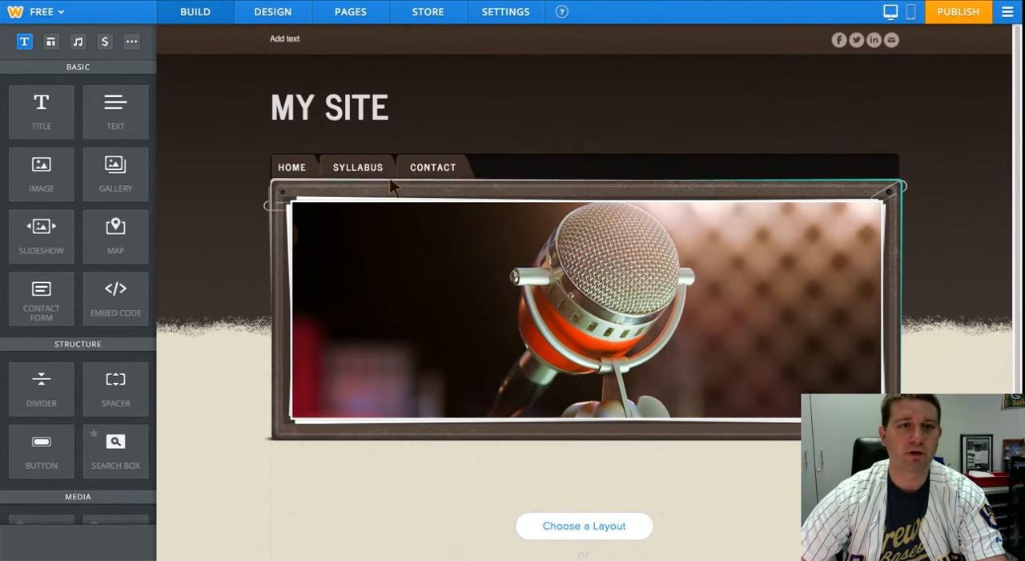
mouse_move(362, 165)
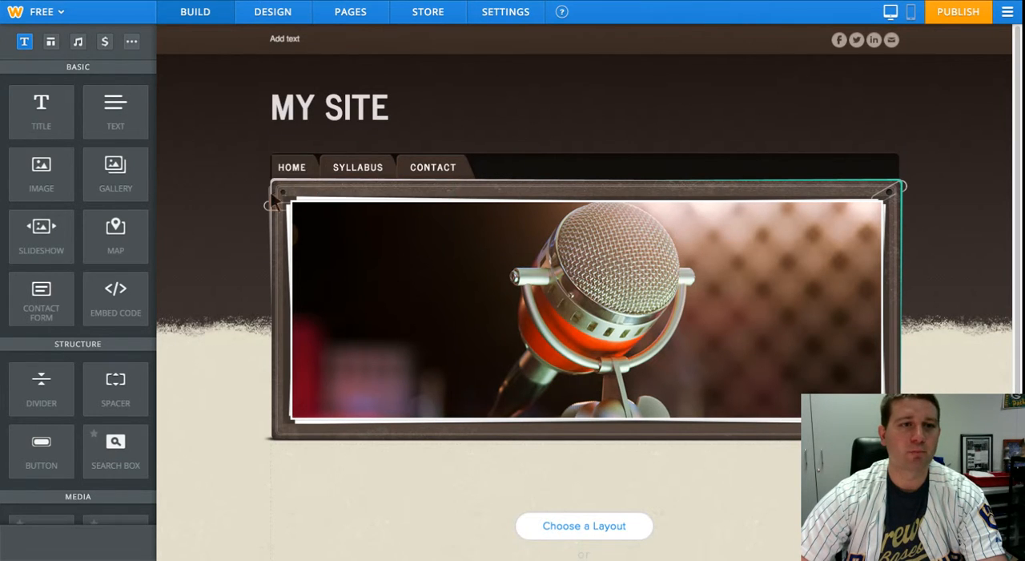
- Examine the available page elements across the basic, structure, media, commerce and more categories
scroll(244, 225, "down", 1)
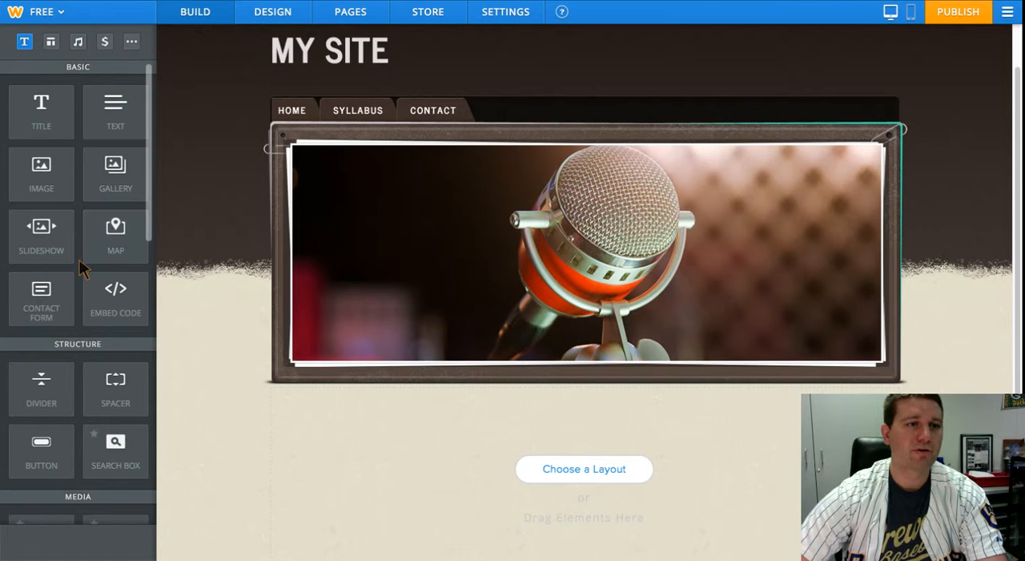
scroll(86, 265, "down", 3)
scroll(86, 264, "down", 6)
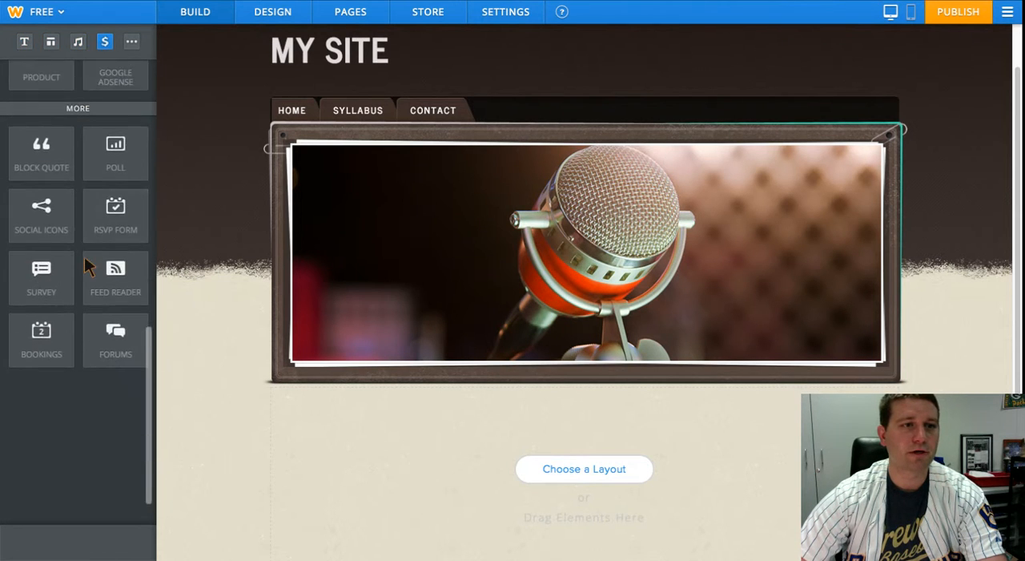
scroll(88, 266, "up", 3)
scroll(88, 267, "up", 3)
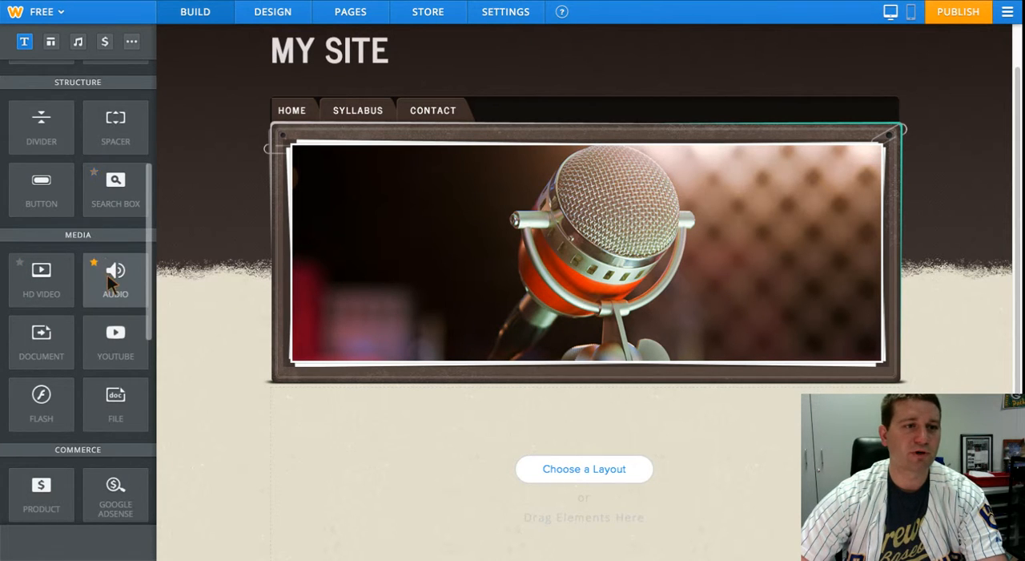
scroll(50, 294, "down", 4)
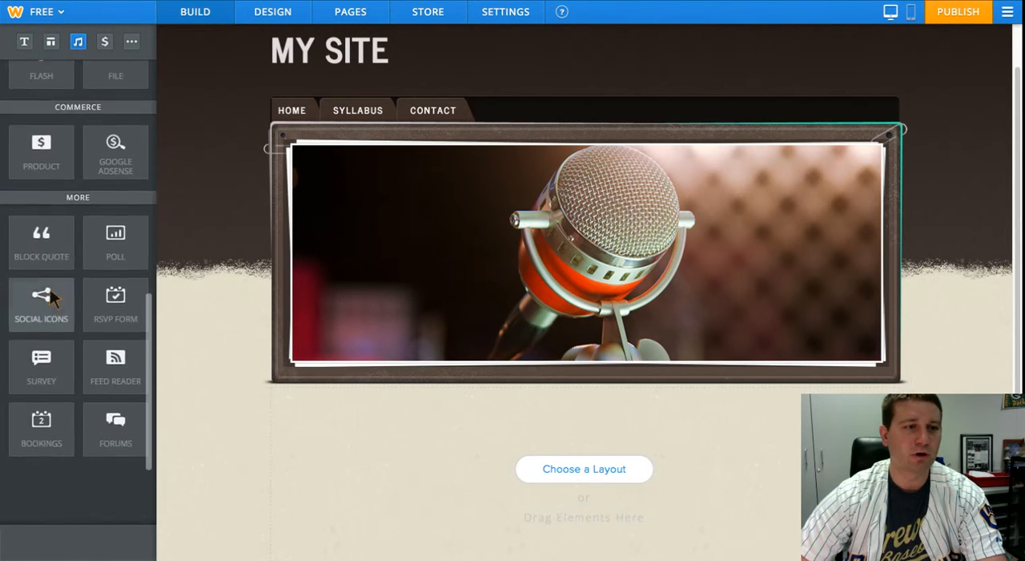
scroll(50, 295, "up", 6)
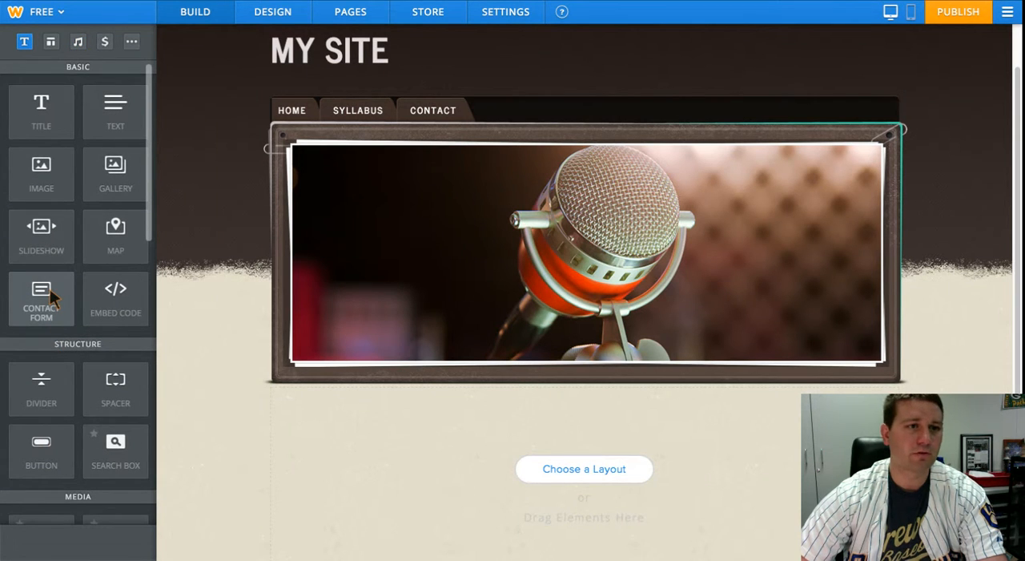
scroll(81, 296, "down", 1)
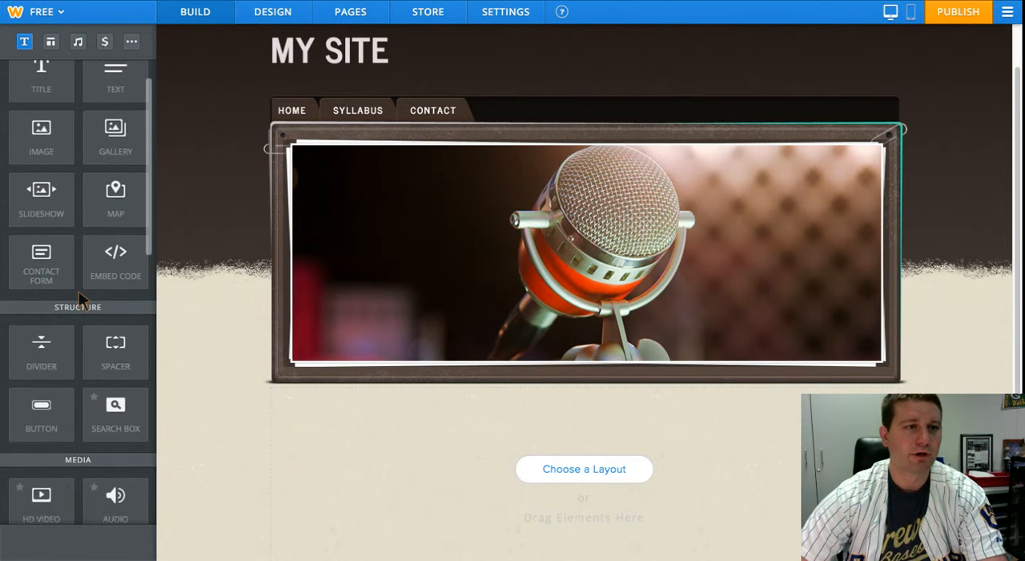
scroll(92, 256, "down", 2)
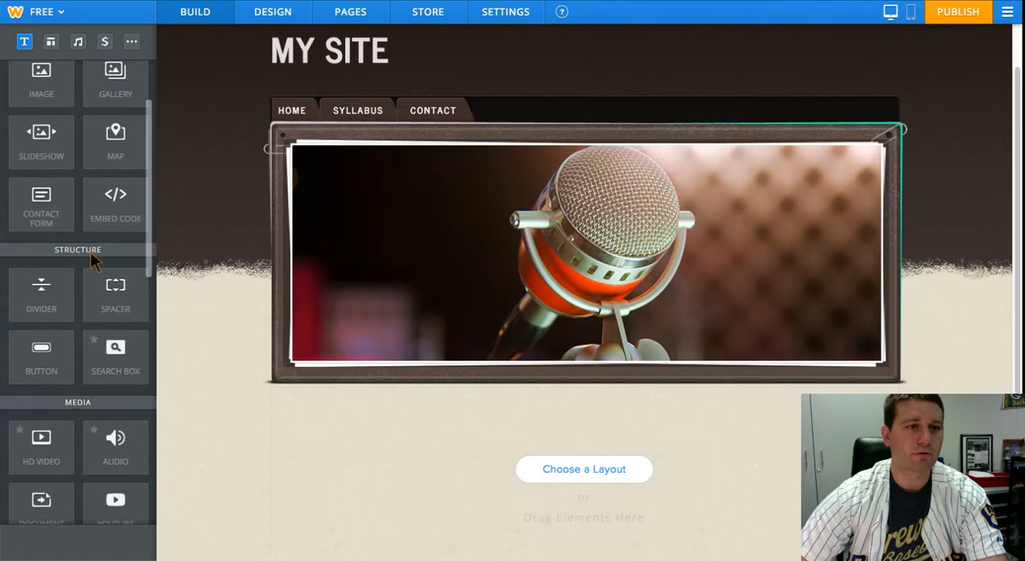
scroll(109, 360, "down", 3)
scroll(110, 365, "down", 3)
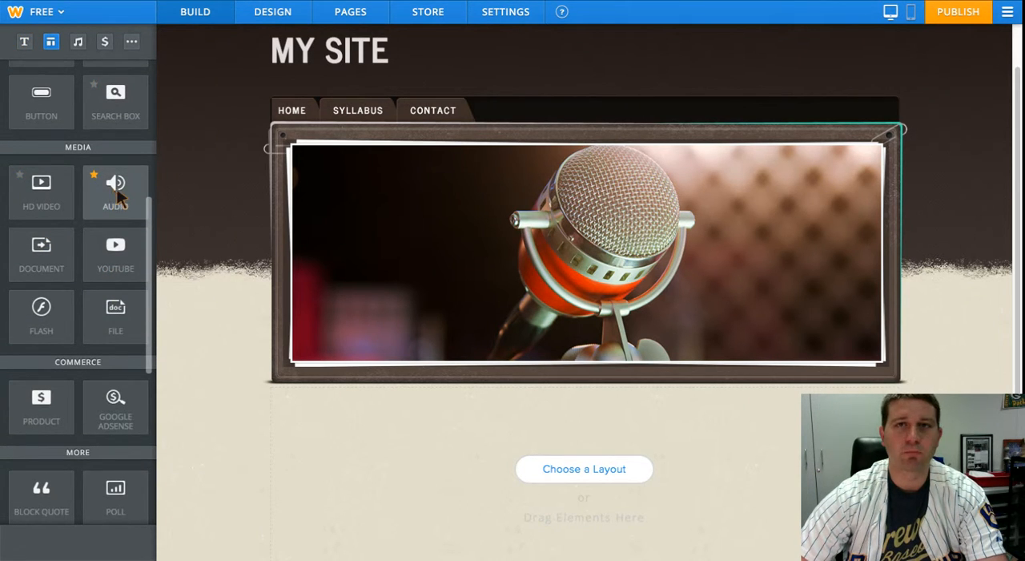
- Add a YouTube element to the Home page between the title and the welcome text
scroll(492, 390, "down", 1)
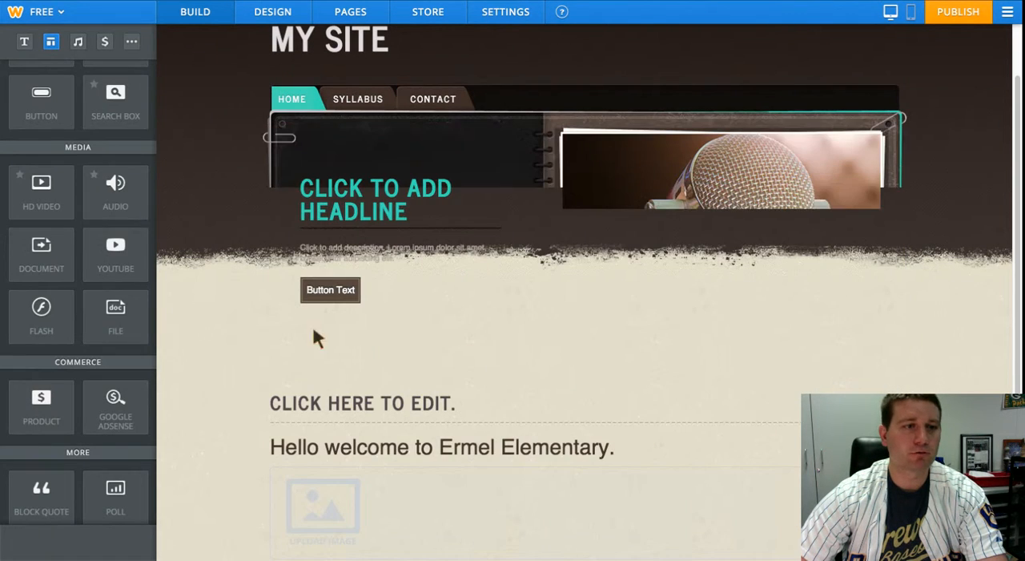
scroll(88, 279, "down", 6)
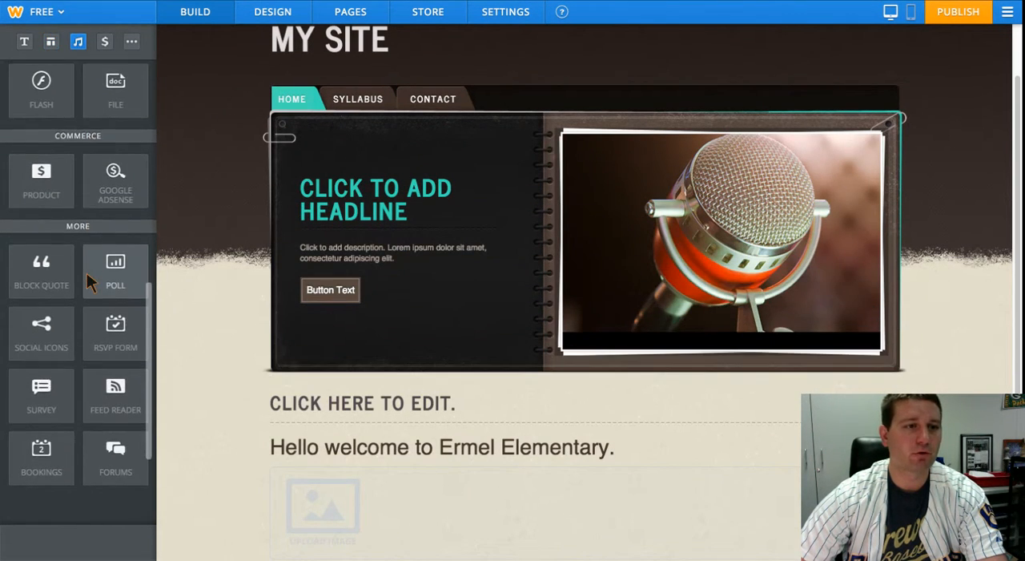
scroll(90, 277, "down", 2)
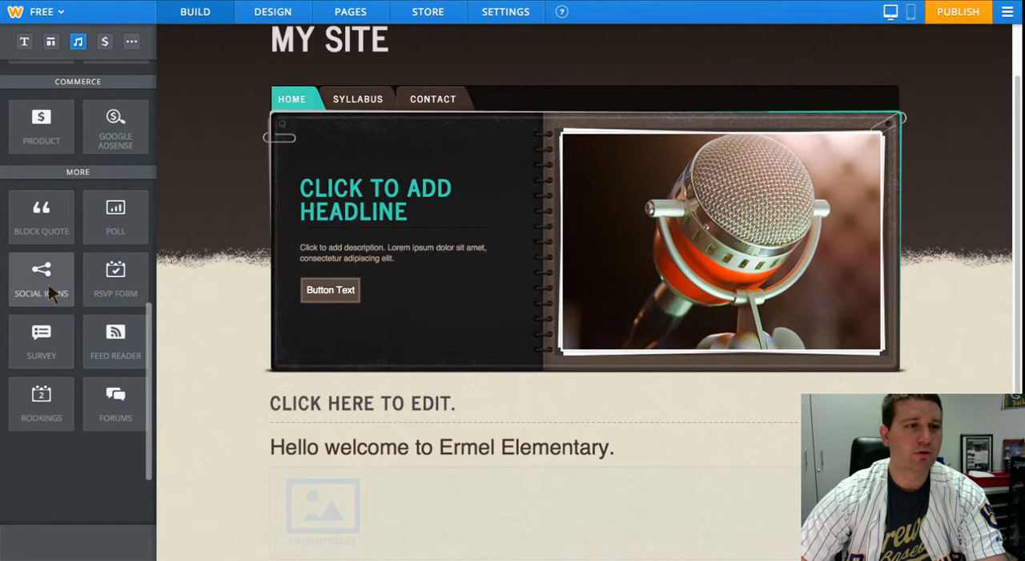
scroll(80, 298, "up", 9)
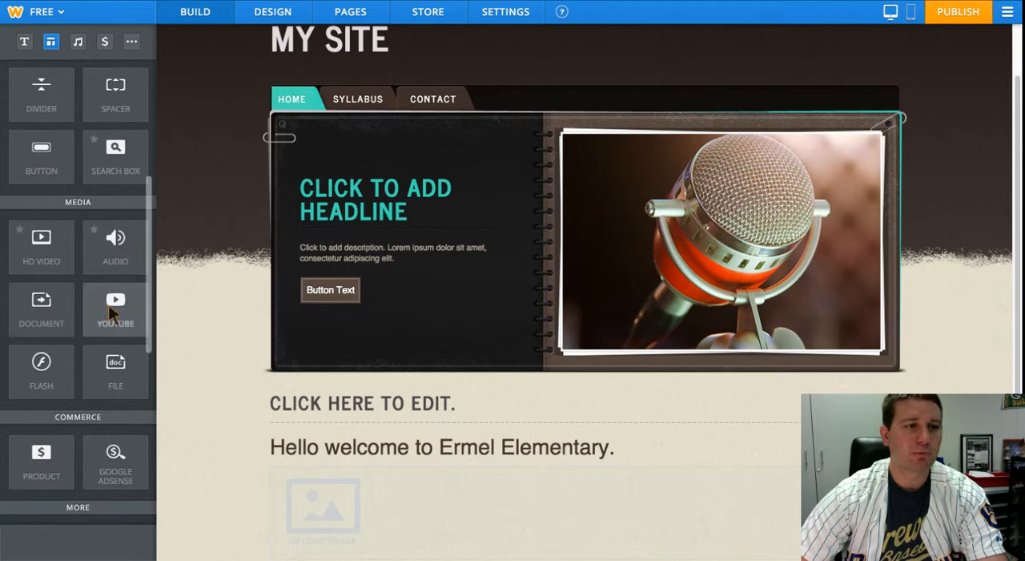
mouse_move(115, 304)
left_mouse_down()
mouse_move(178, 343)
mouse_move(404, 415)
mouse_move(540, 434)
left_mouse_up()
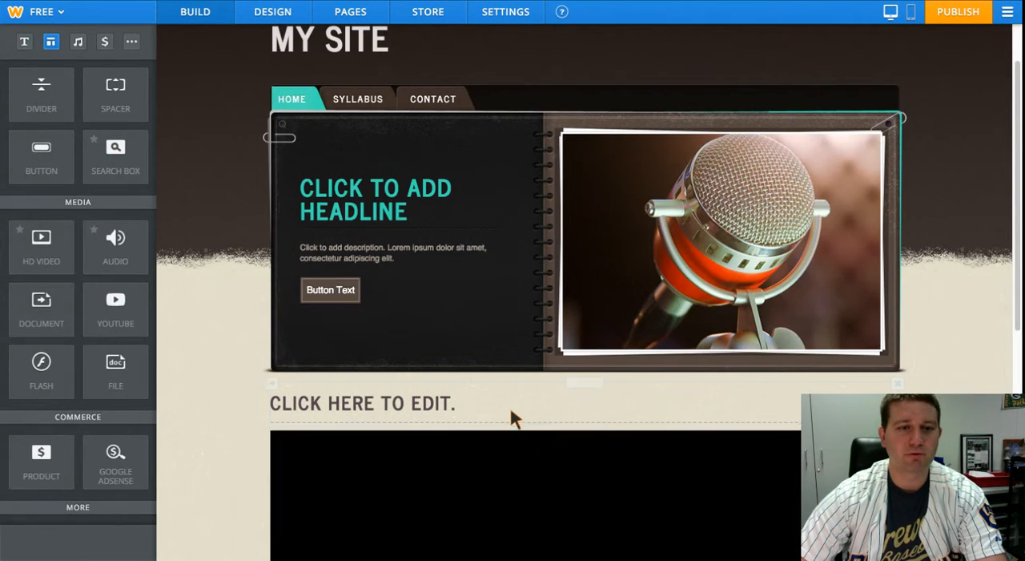
- Set the YouTube element's video URL to the copied fractions video link ending in watch?v=GFGlgSfQ-Gk
scroll(509, 413, "down", 5)
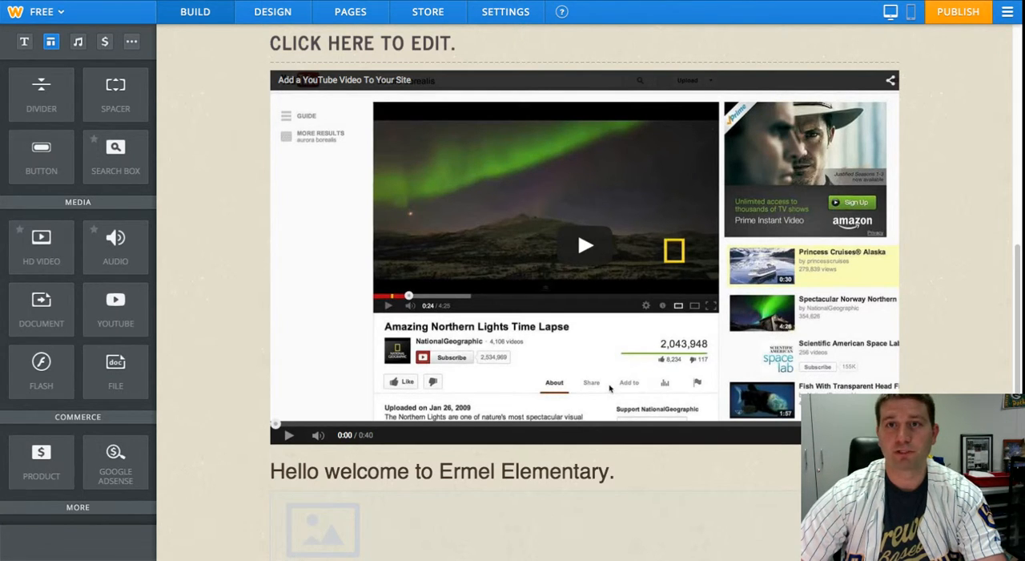
left_click(506, 222)
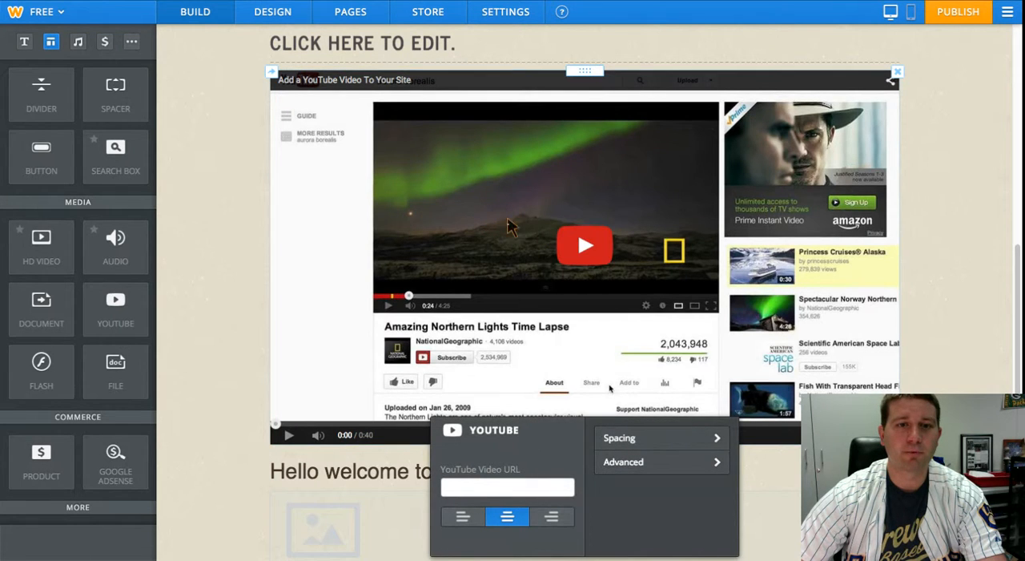
left_click(471, 490)
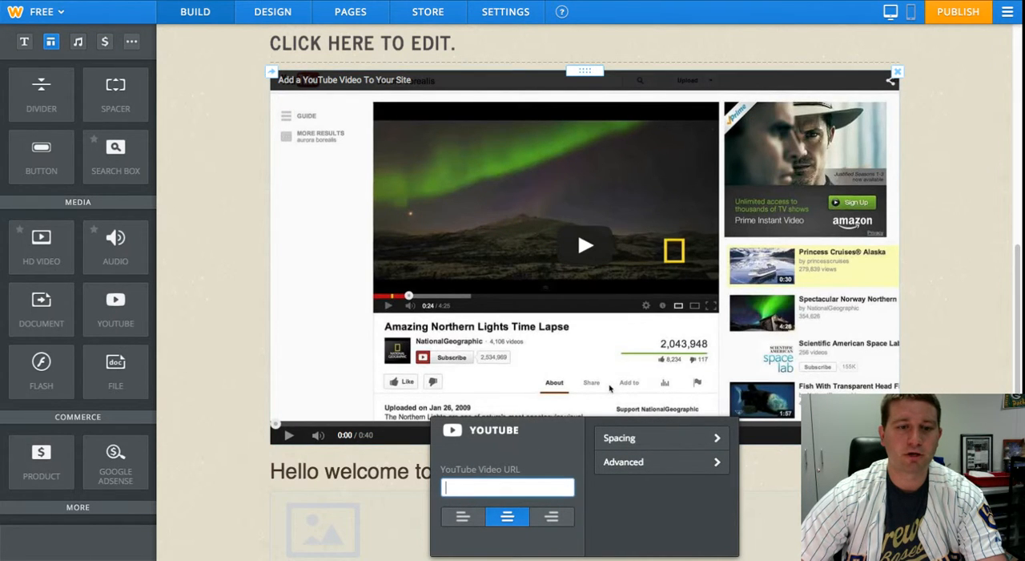
type("http://www.youtube.com/watch?v=GFGlgSfQ-Gk")
scroll(517, 387, "down", 1)
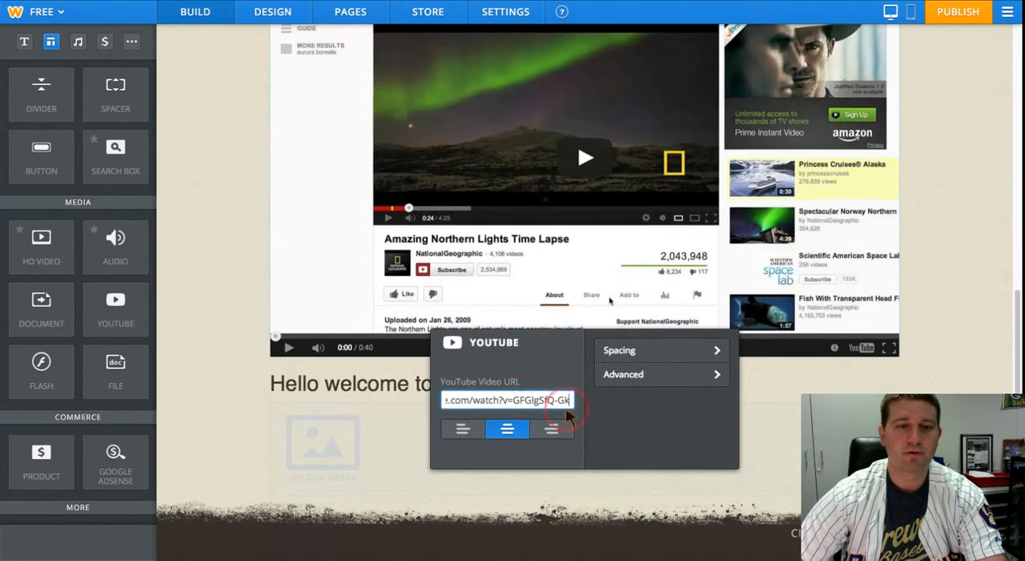
left_click(215, 336)
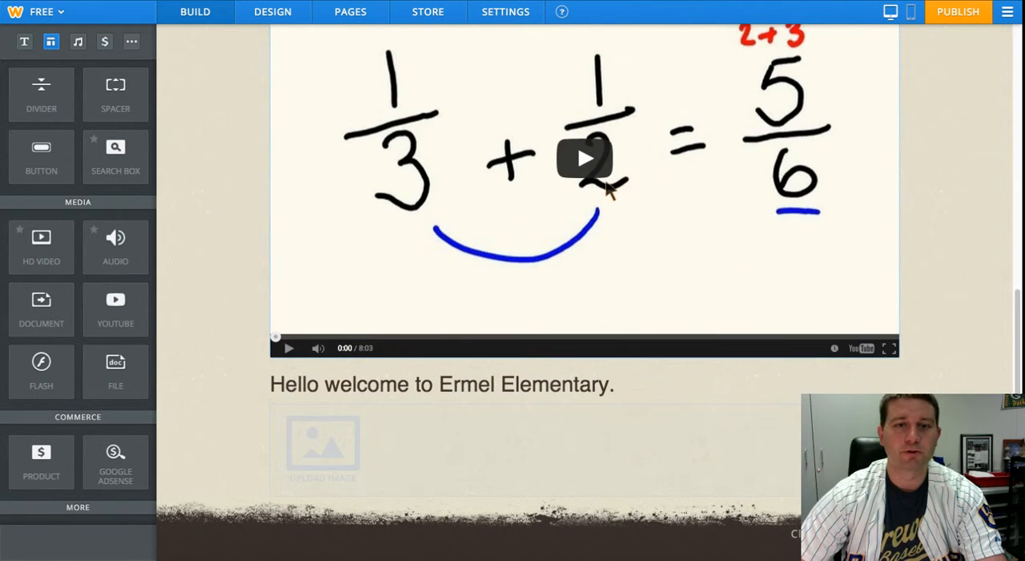
- Play the embedded fractions video briefly to test it and pause it
scroll(606, 187, "up", 2)
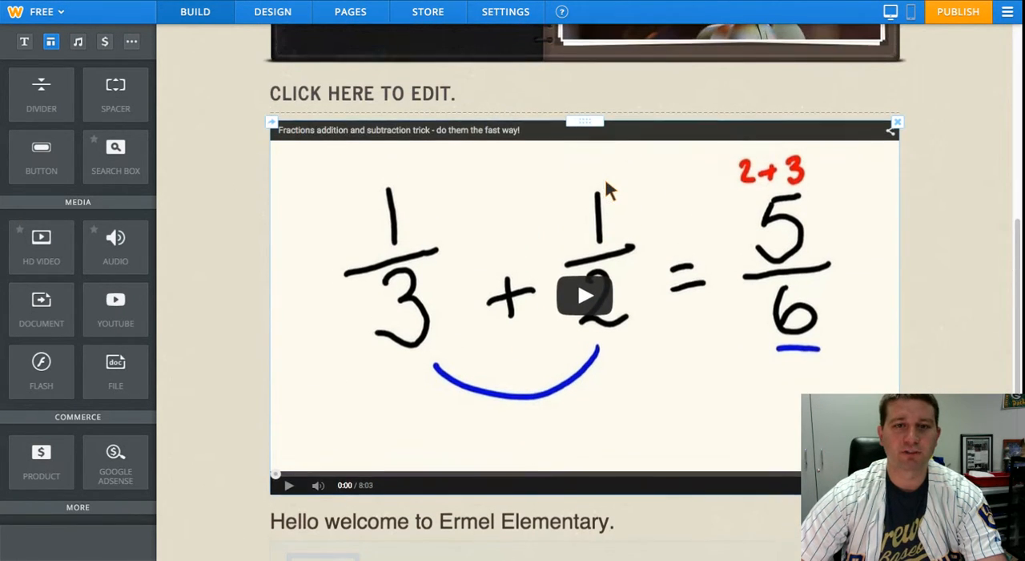
left_click(587, 304)
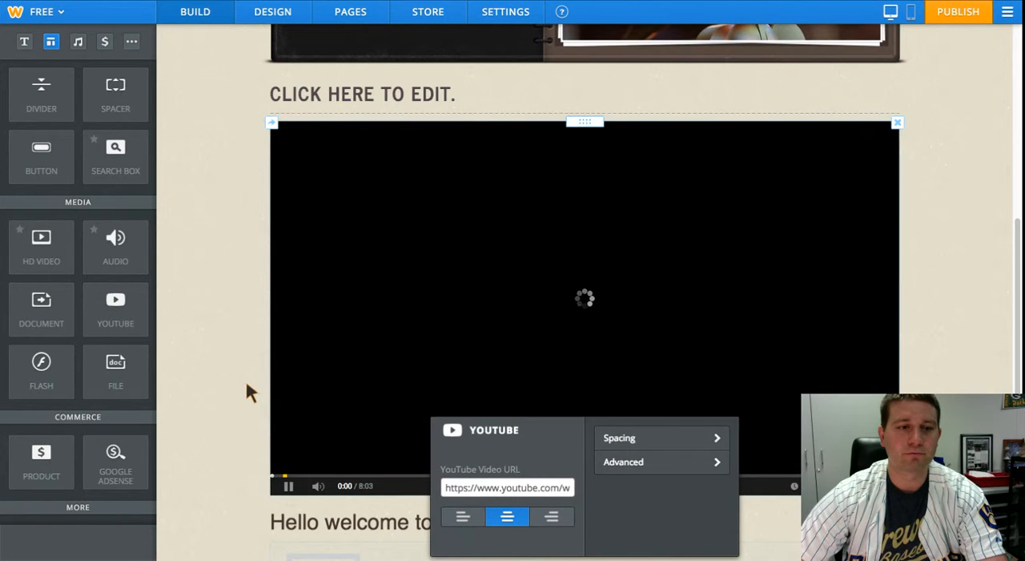
left_click(240, 383)
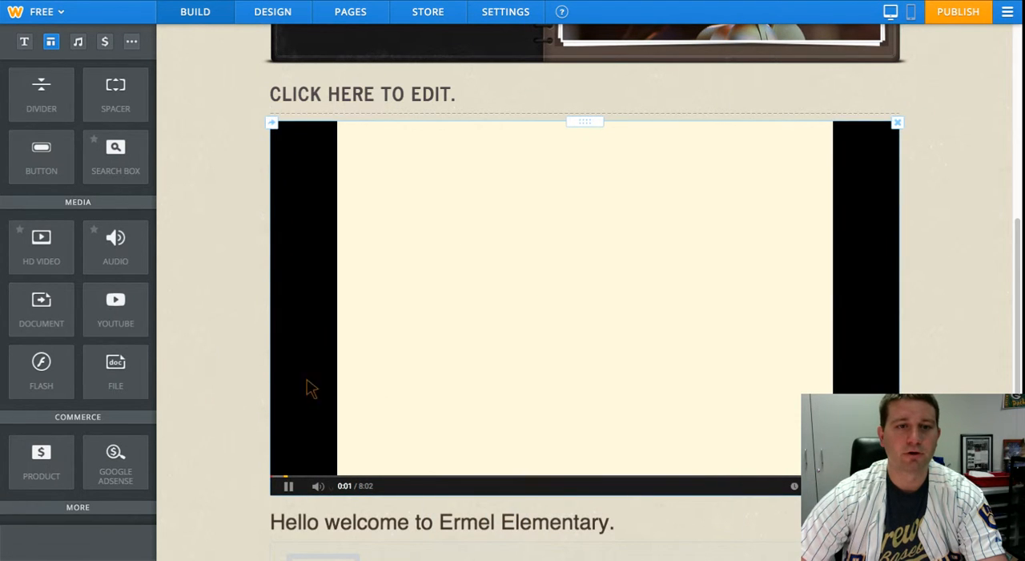
left_click(289, 487)
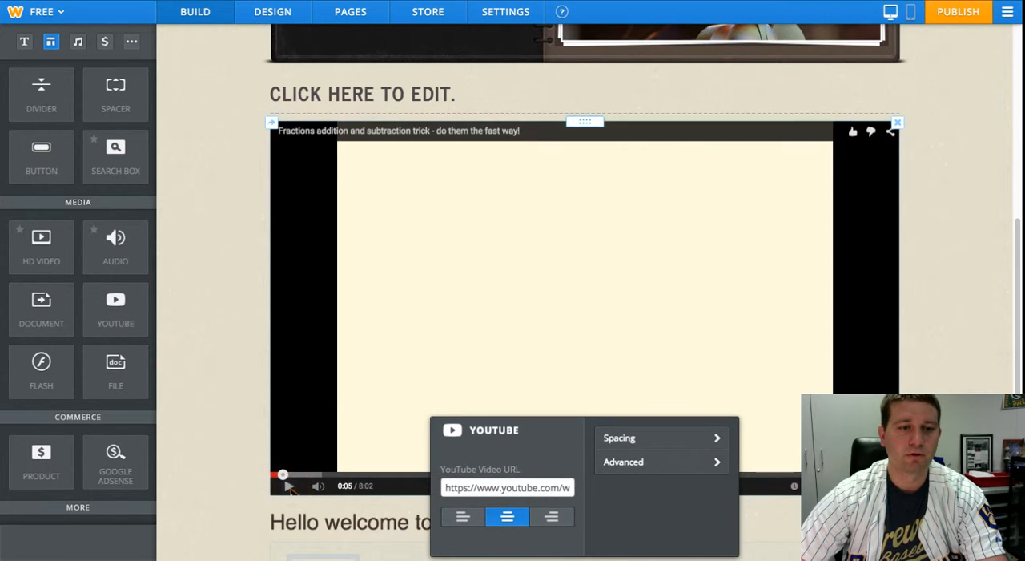
- Review the Home page with its embedded video and look over the other available page elements
scroll(473, 305, "up", 5)
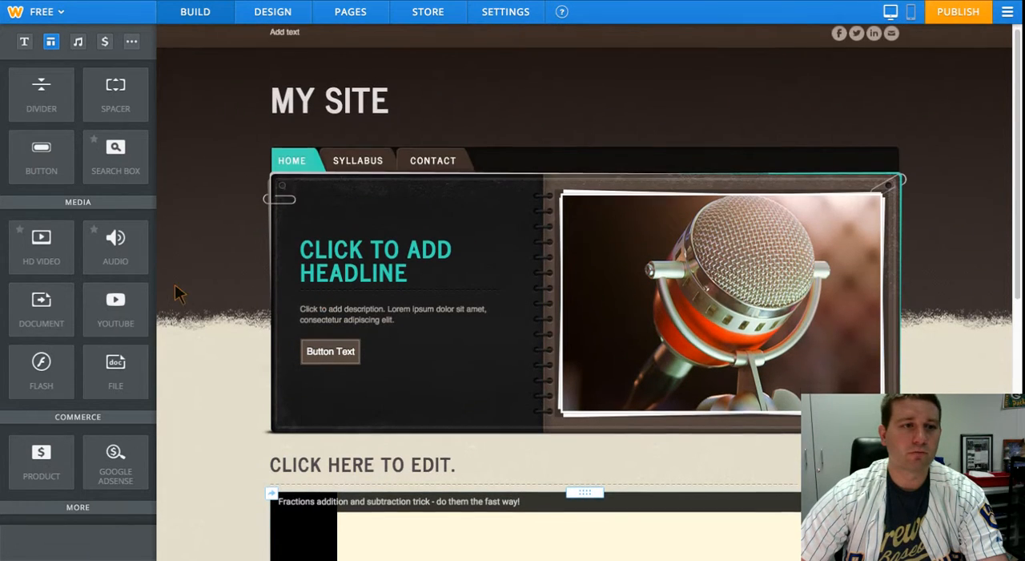
scroll(248, 296, "down", 3)
scroll(355, 267, "down", 4)
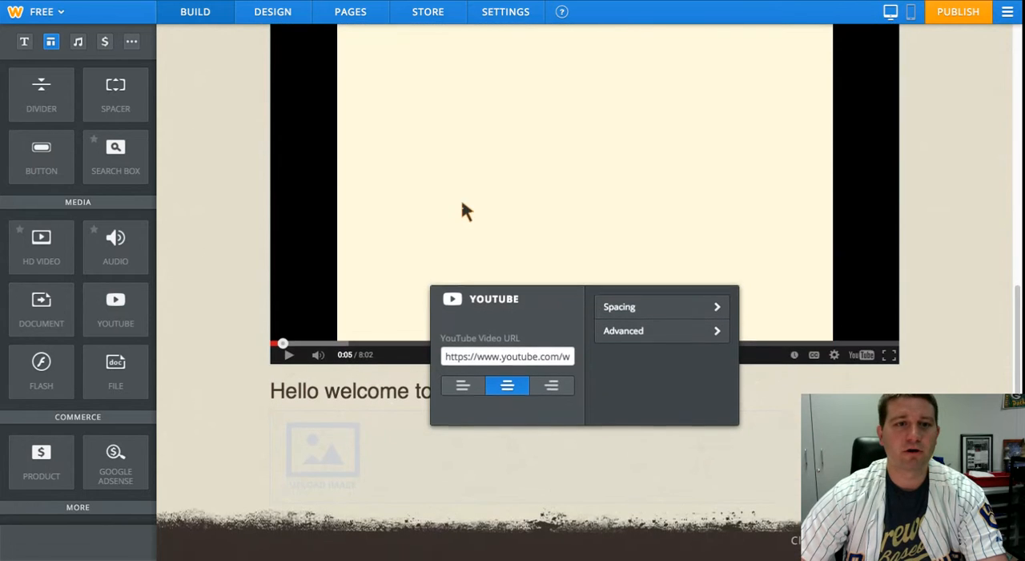
scroll(464, 210, "up", 1)
scroll(462, 226, "up", 1)
scroll(58, 315, "down", 3)
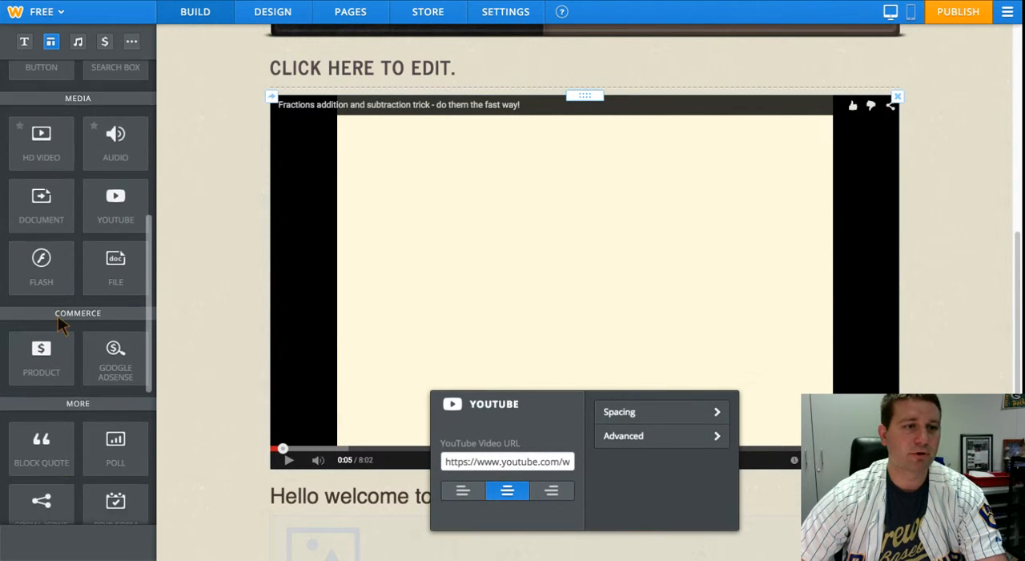
scroll(65, 314, "down", 3)
scroll(80, 310, "up", 6)
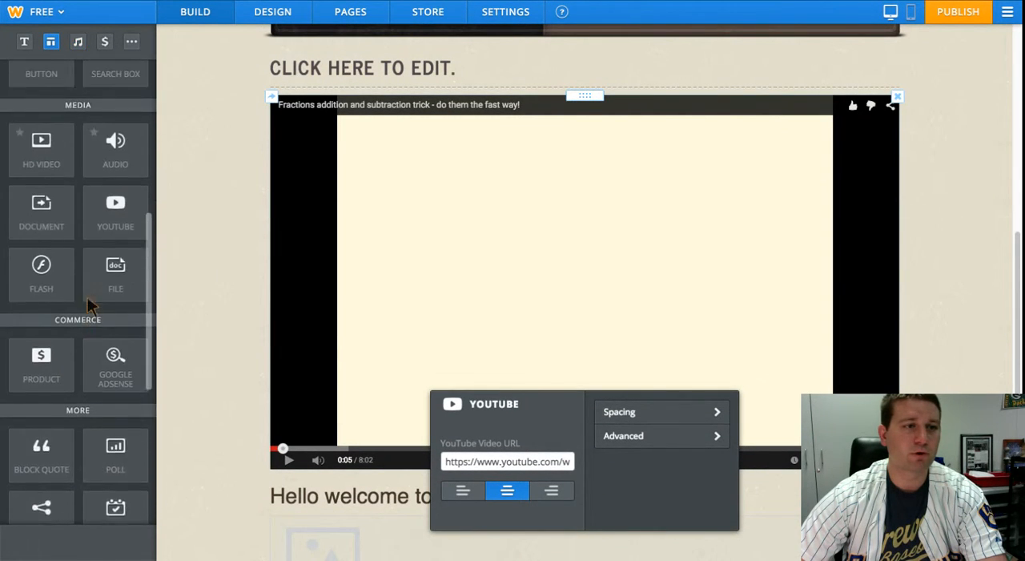
scroll(90, 307, "up", 4)
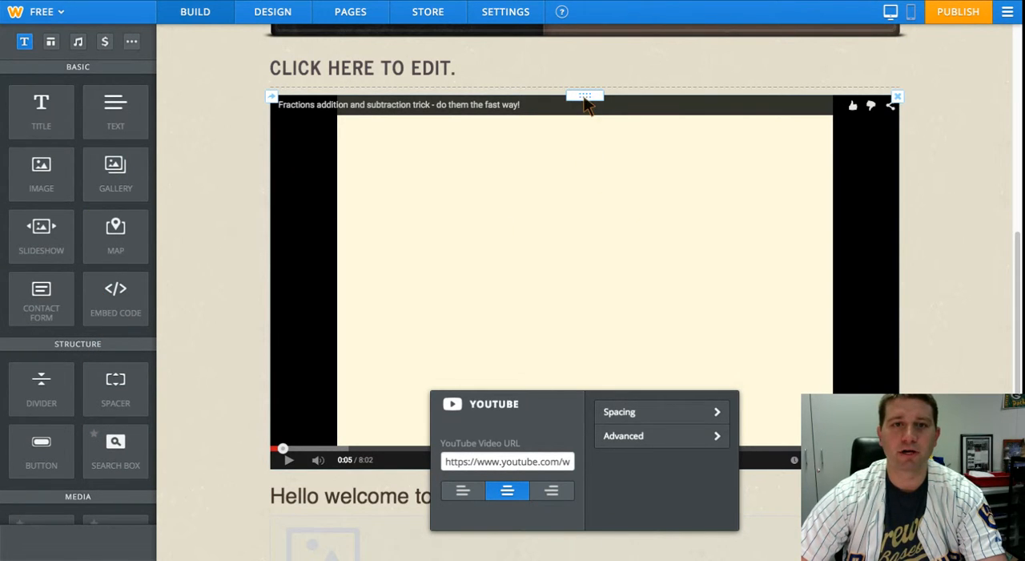
- Reposition the fractions video below the welcome text, and move it from the Home page to the Contact page
left_click_drag(585, 98, 552, 512)
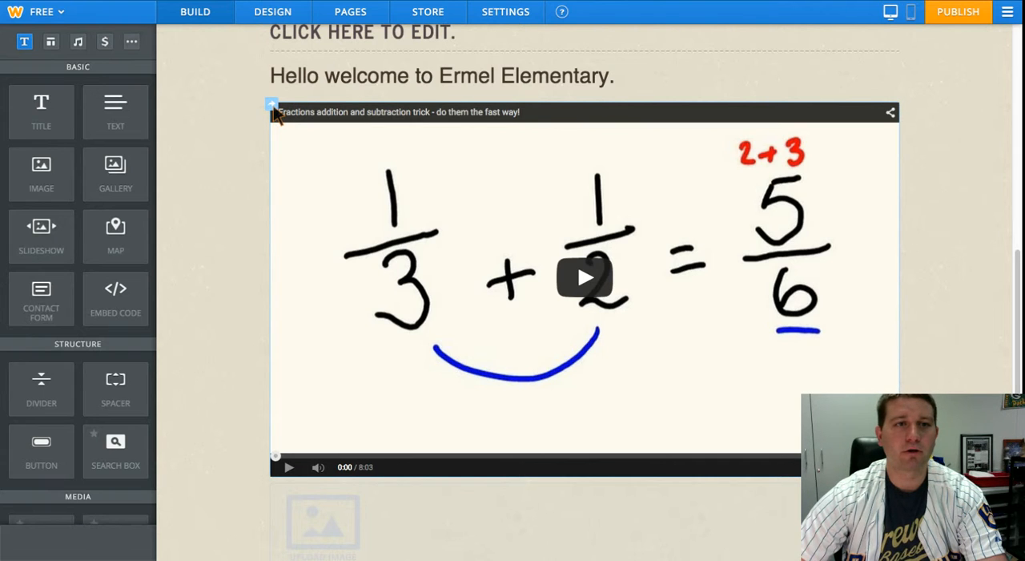
left_click(273, 106)
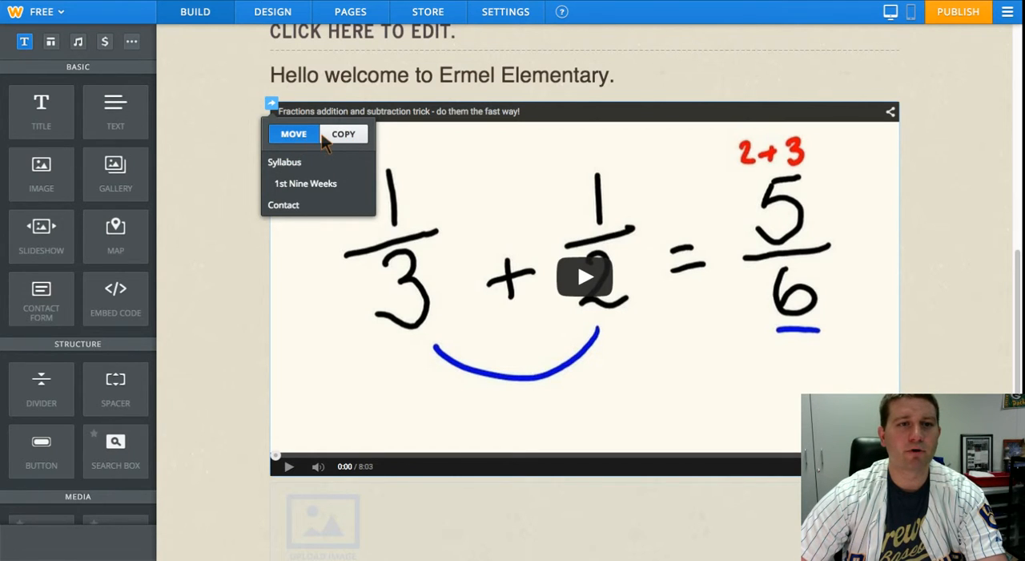
left_click(343, 137)
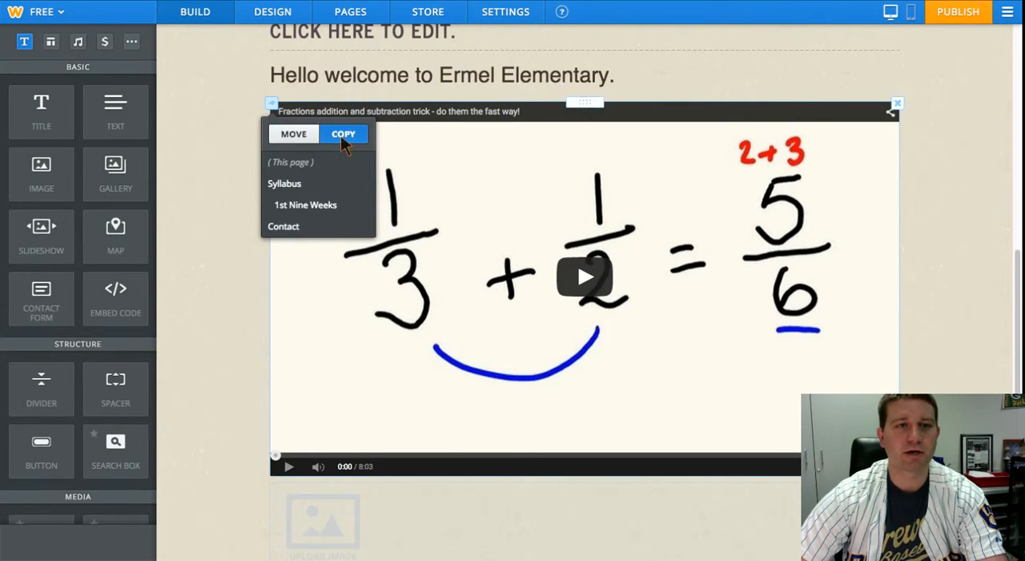
left_click(293, 135)
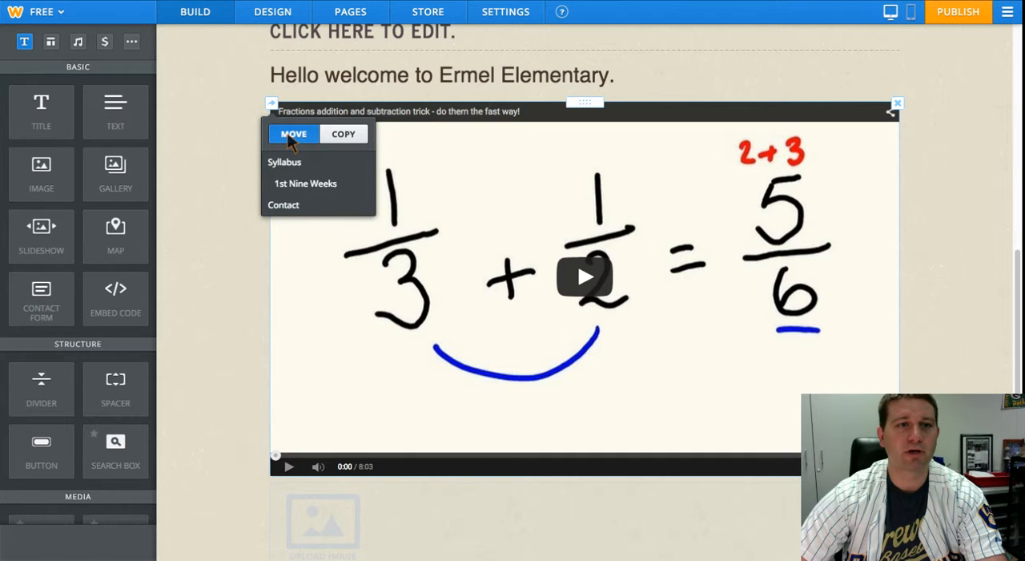
left_click(285, 205)
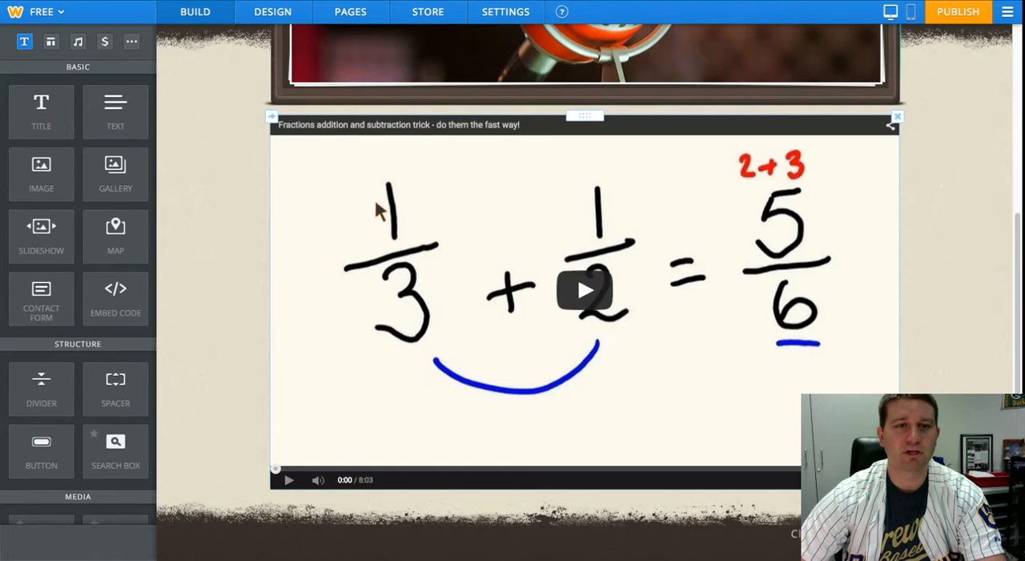
- Check the content of the Contact, Syllabus and Home pages following the video's move
scroll(431, 164, "up", 3)
scroll(538, 329, "down", 4)
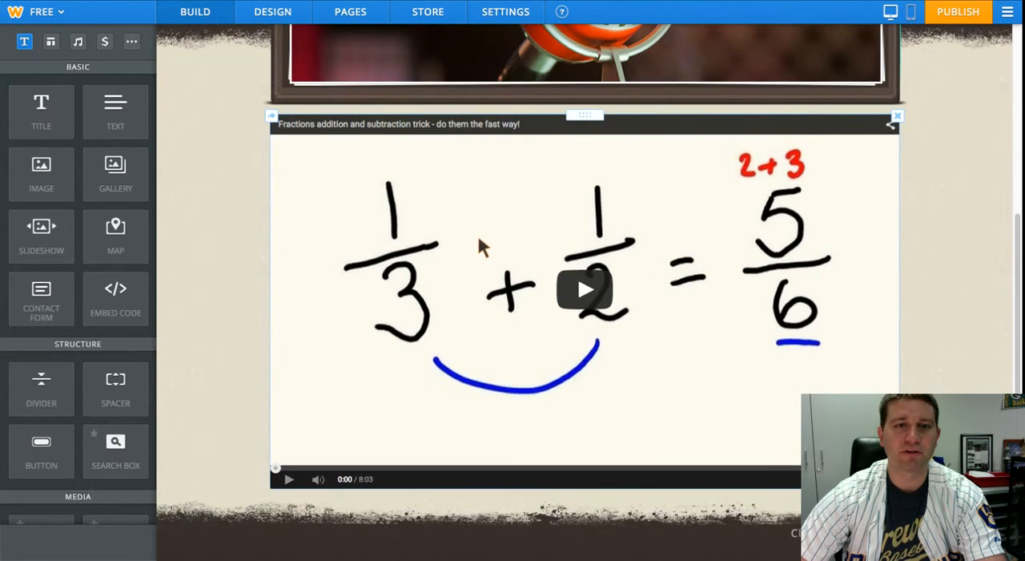
scroll(479, 239, "up", 1)
scroll(479, 240, "up", 4)
left_click(347, 149)
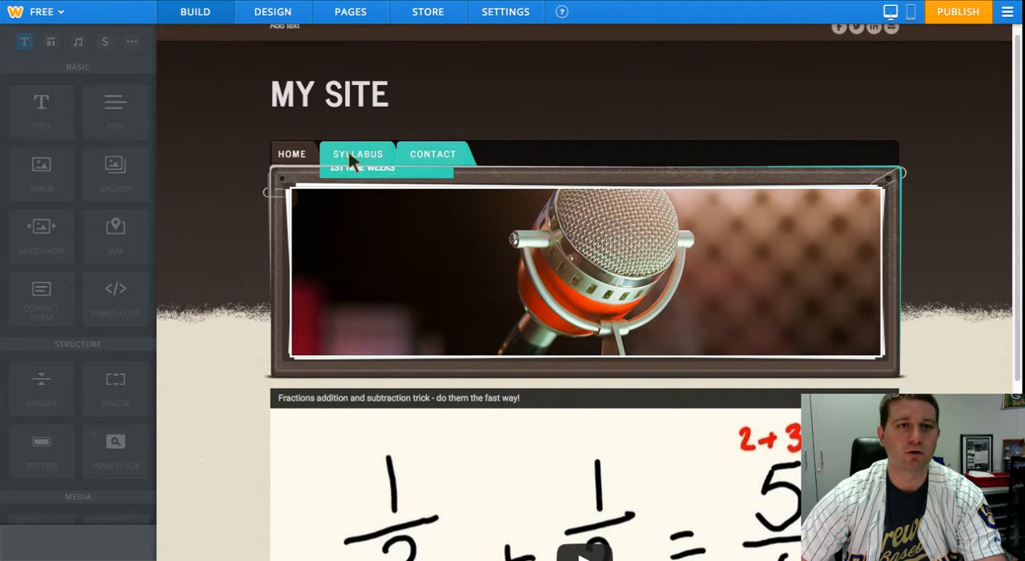
scroll(251, 212, "down", 3)
scroll(251, 210, "up", 3)
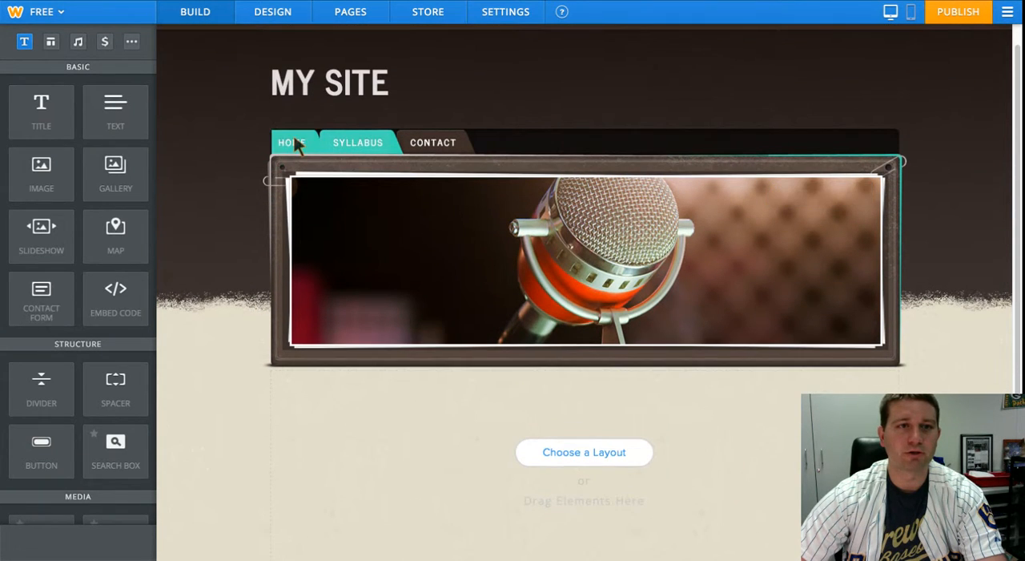
left_click(294, 141)
scroll(250, 214, "down", 3)
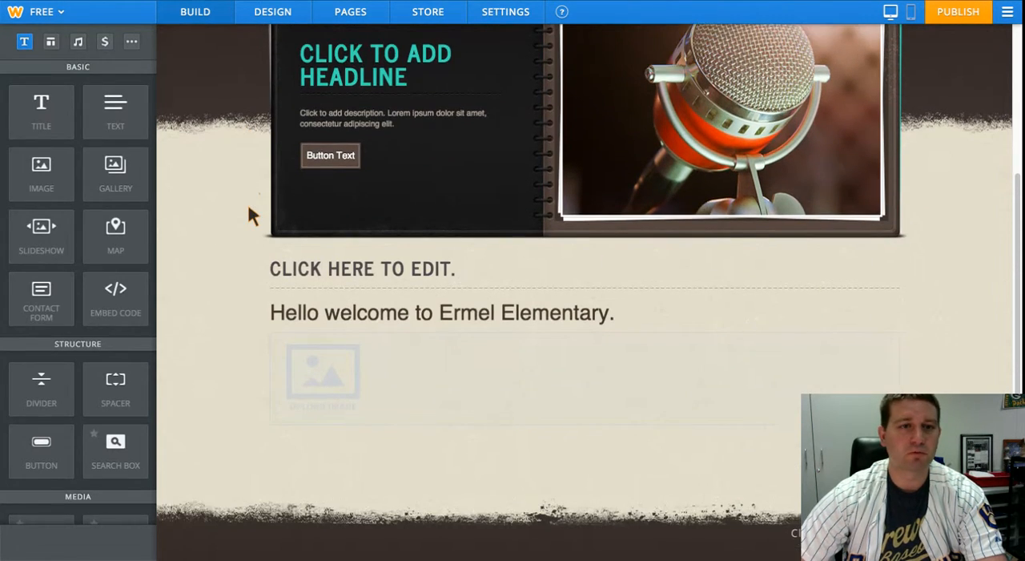
scroll(250, 215, "up", 1)
scroll(250, 215, "up", 2)
scroll(250, 215, "down", 3)
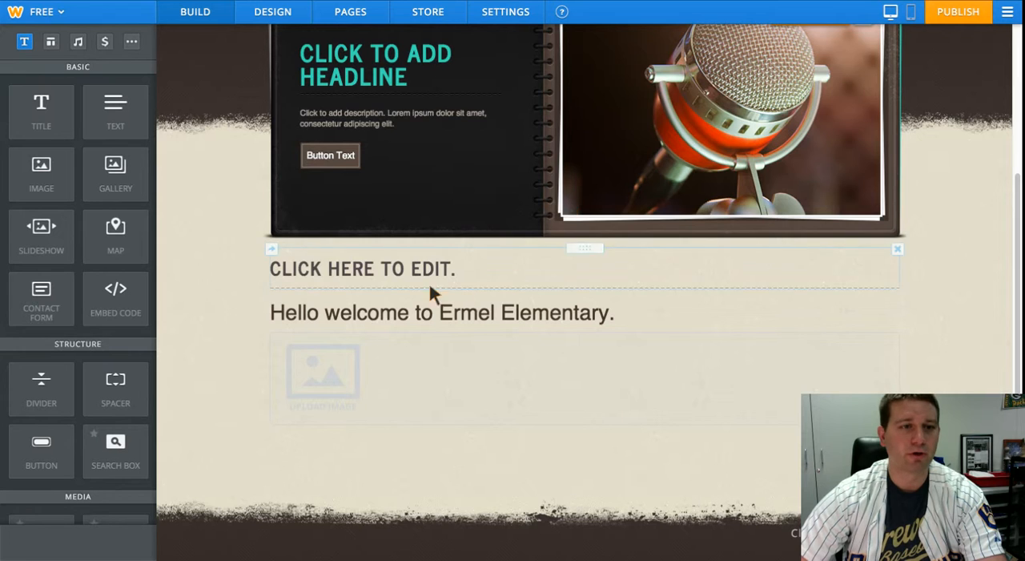
scroll(248, 203, "up", 3)
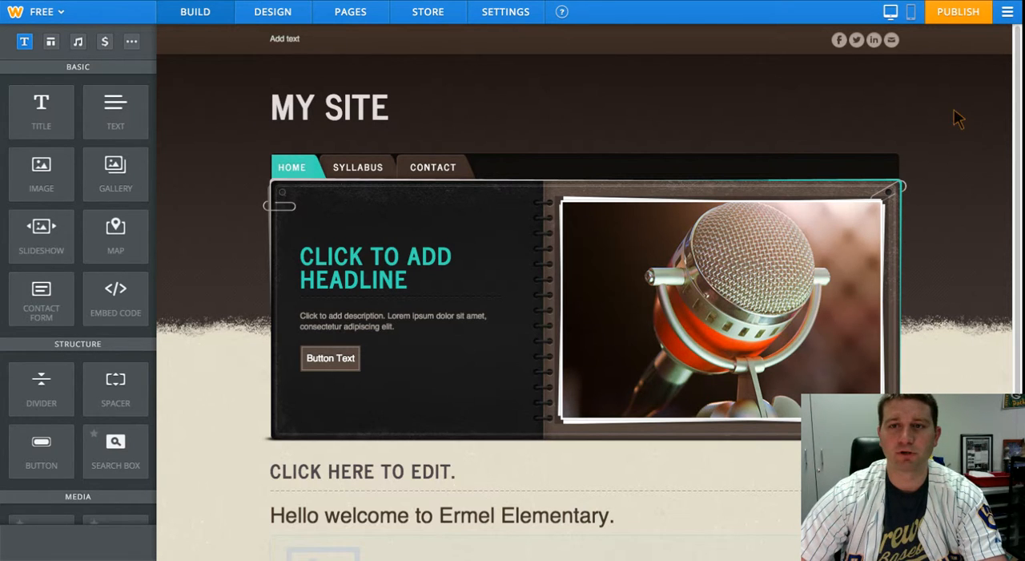
- Start publishing the site at the Weebly subdomain ermelelementary and categorize it as Education, Teacher
left_click(961, 23)
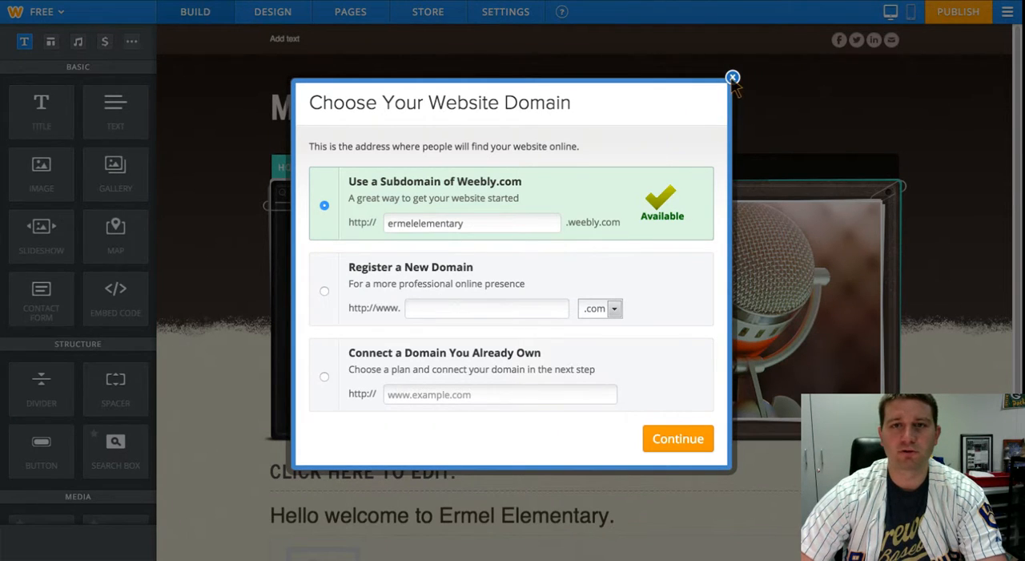
left_click(683, 437)
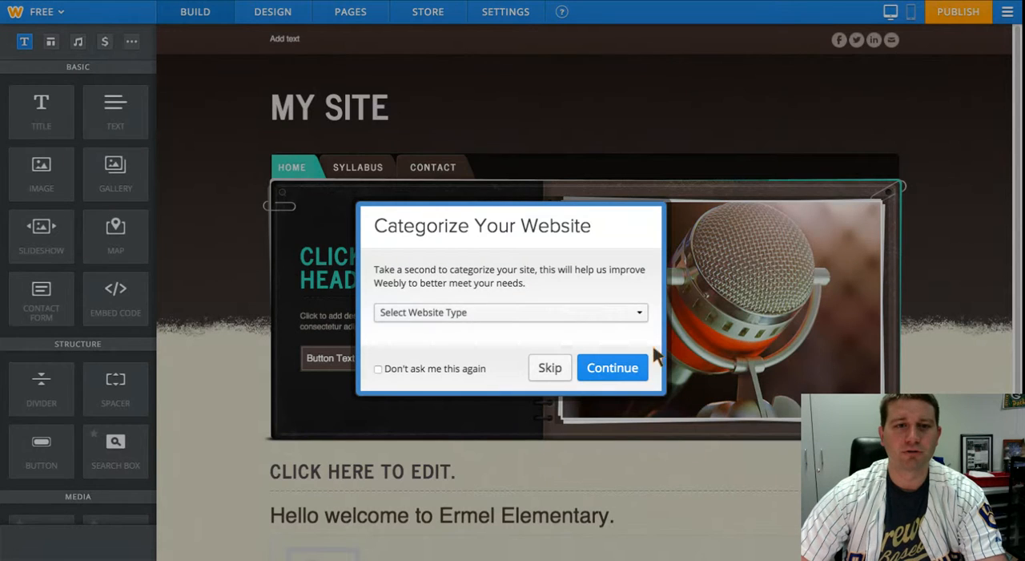
left_click(633, 314)
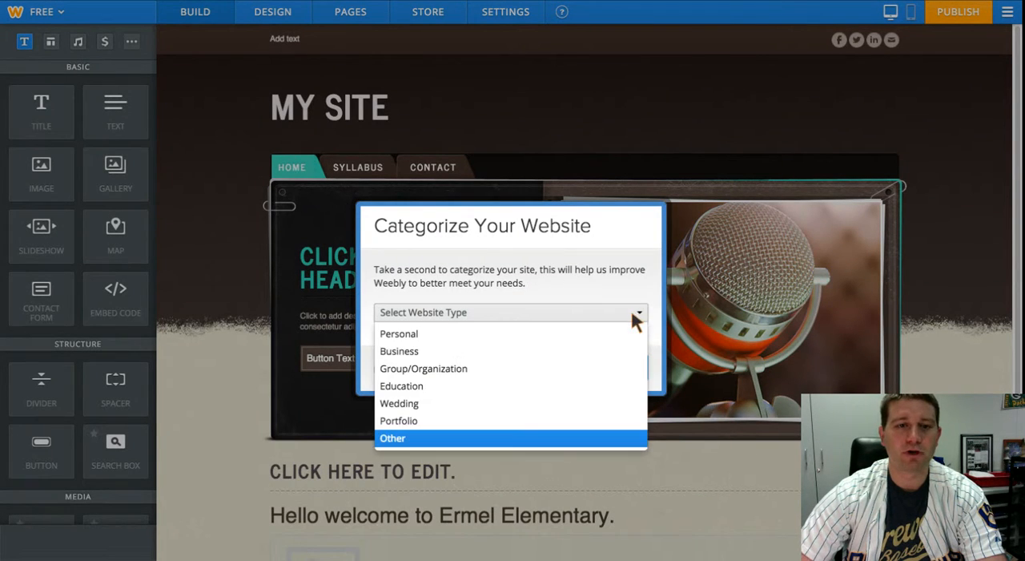
left_click(538, 390)
left_click(520, 298)
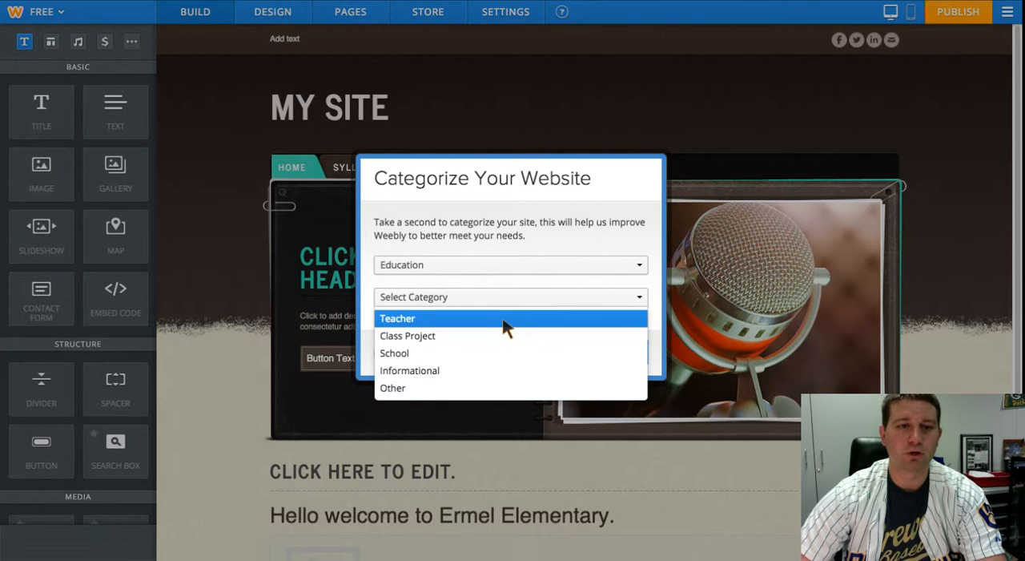
left_click(504, 320)
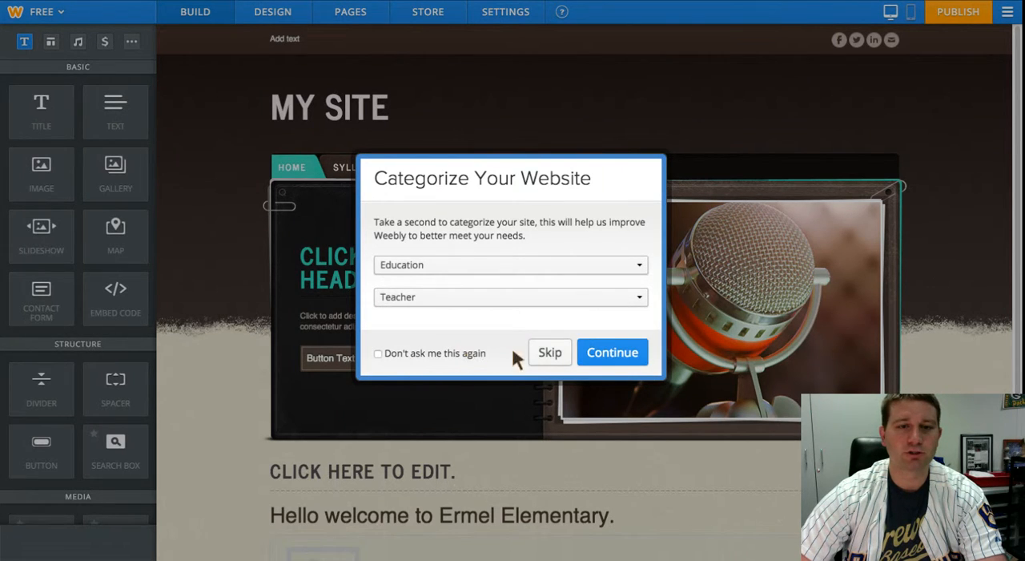
left_click(618, 353)
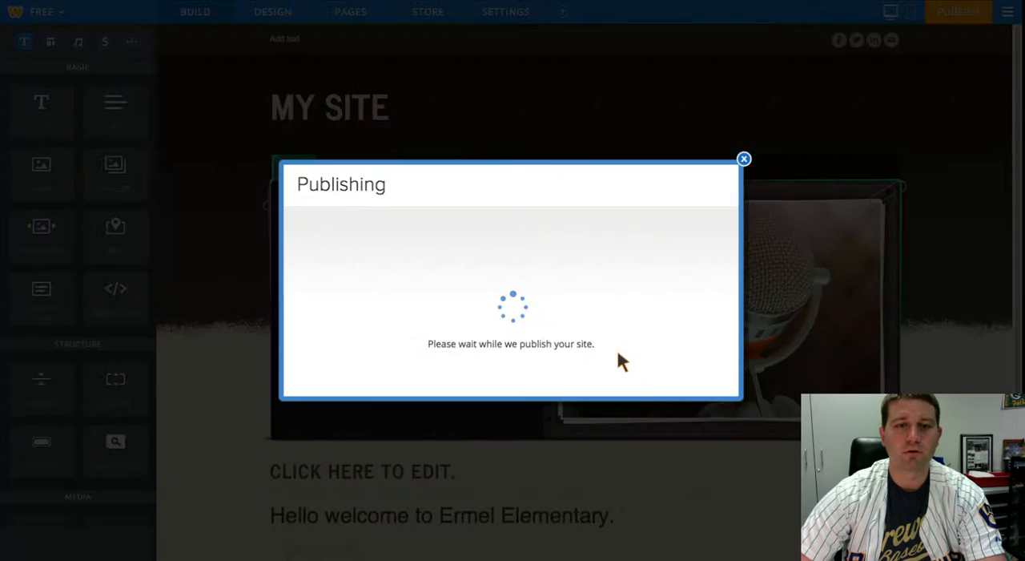
- Fill in the human-verification field and close the publishing dialog without publishing the site
left_click(423, 347)
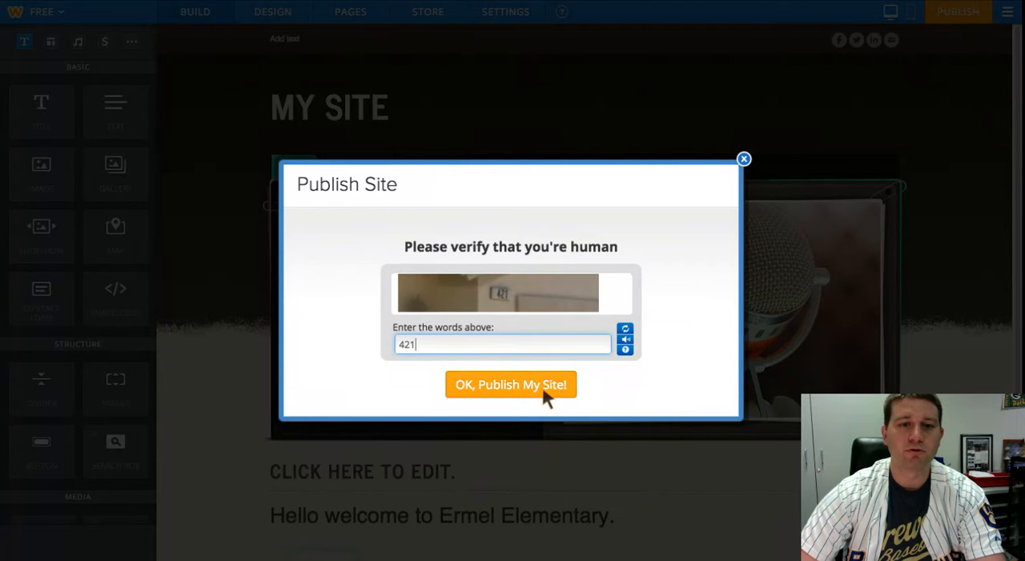
left_click(744, 160)
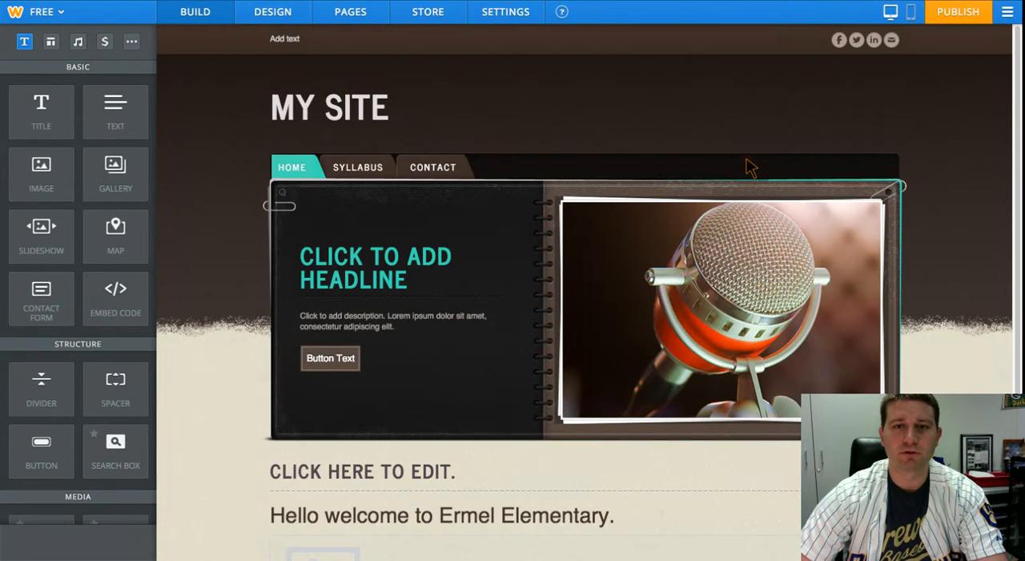
scroll(751, 229, "down", 1)
scroll(752, 230, "up", 1)
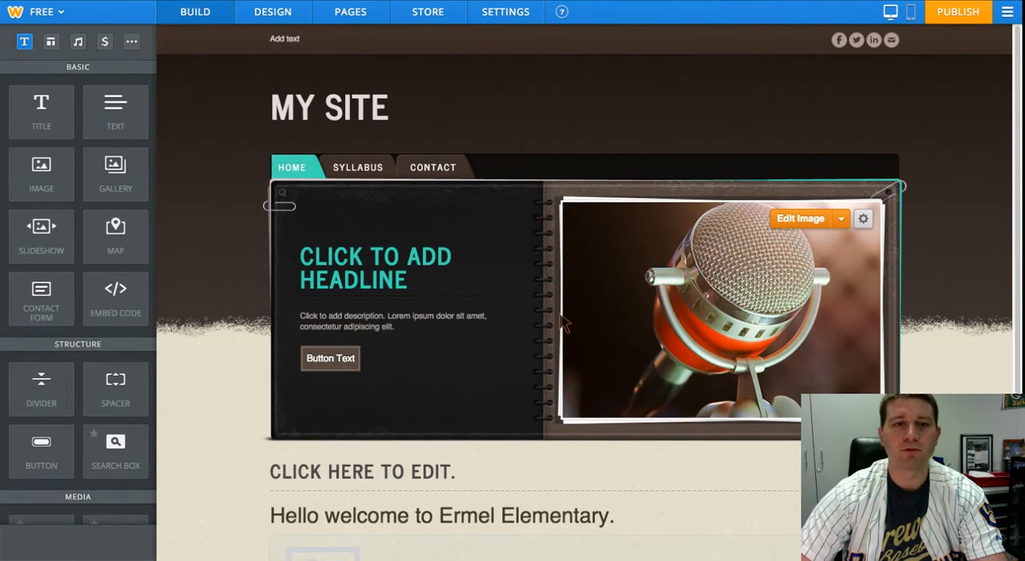
scroll(650, 171, "down", 2)
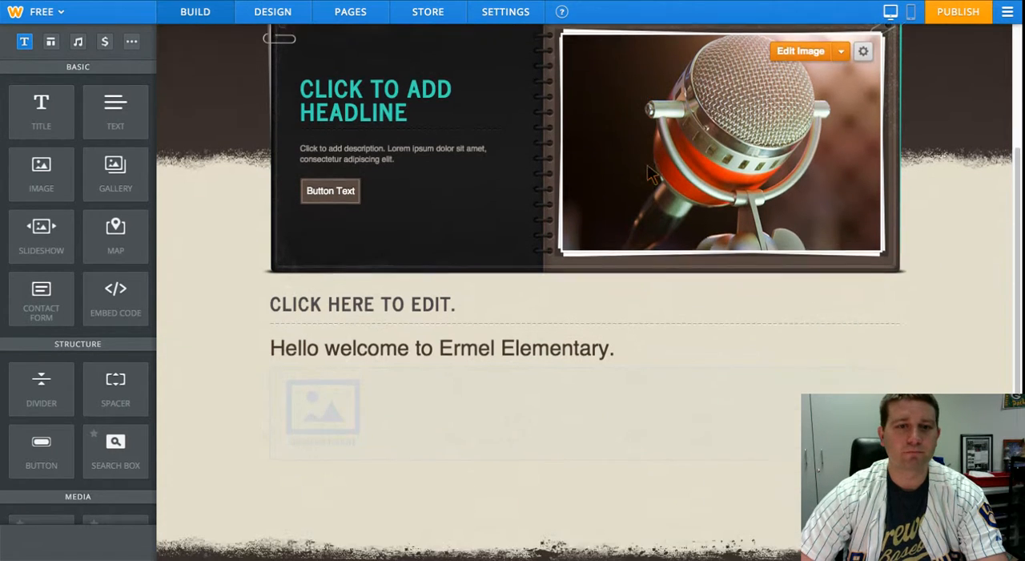
scroll(649, 166, "down", 1)
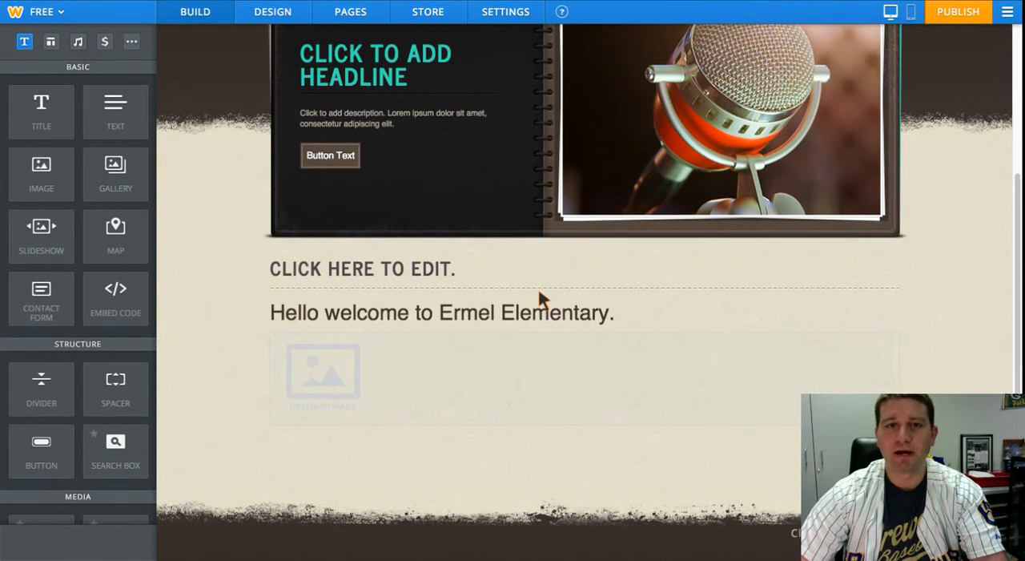
scroll(496, 241, "up", 2)
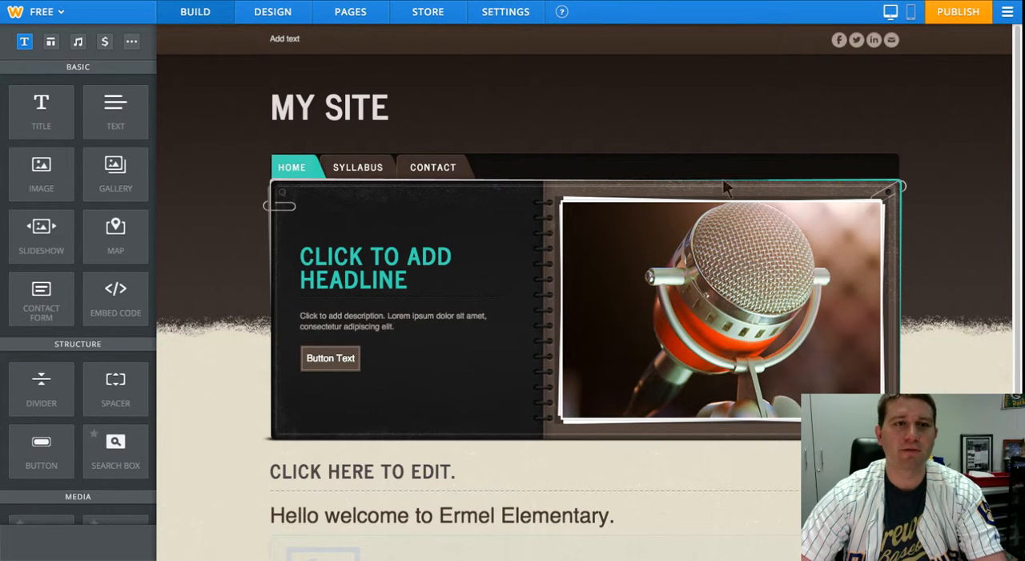
scroll(559, 223, "down", 3)
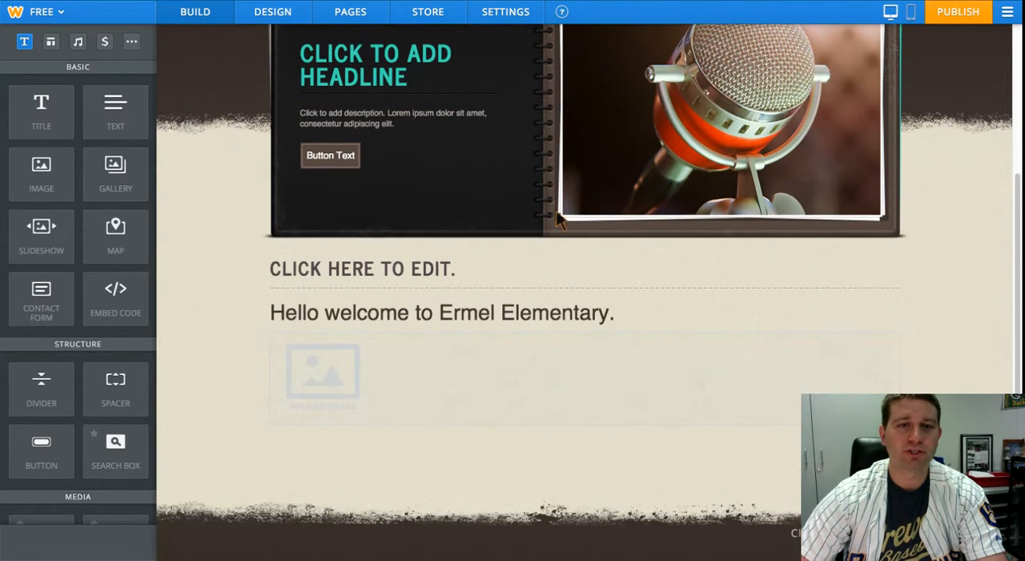
scroll(559, 222, "up", 3)
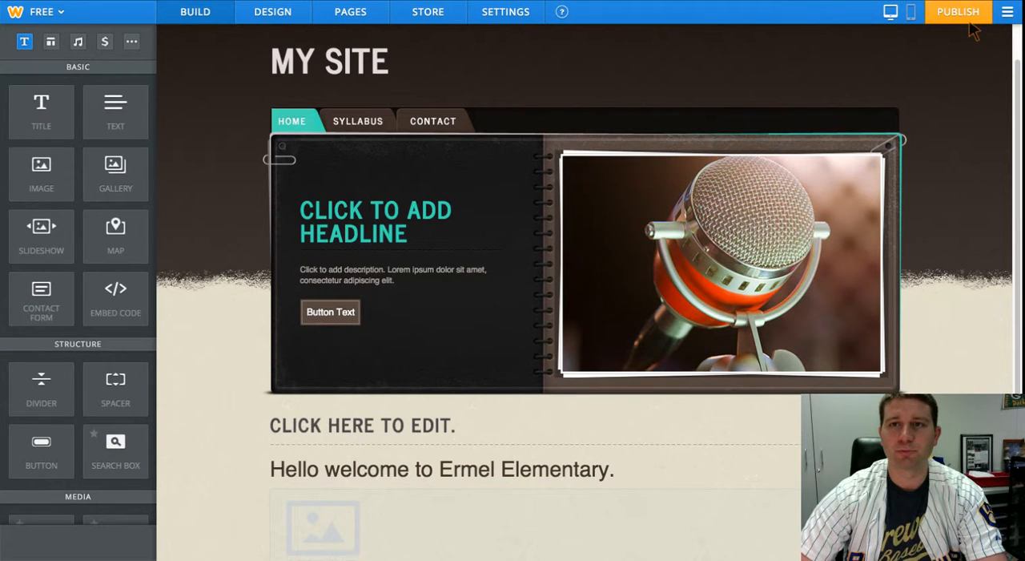